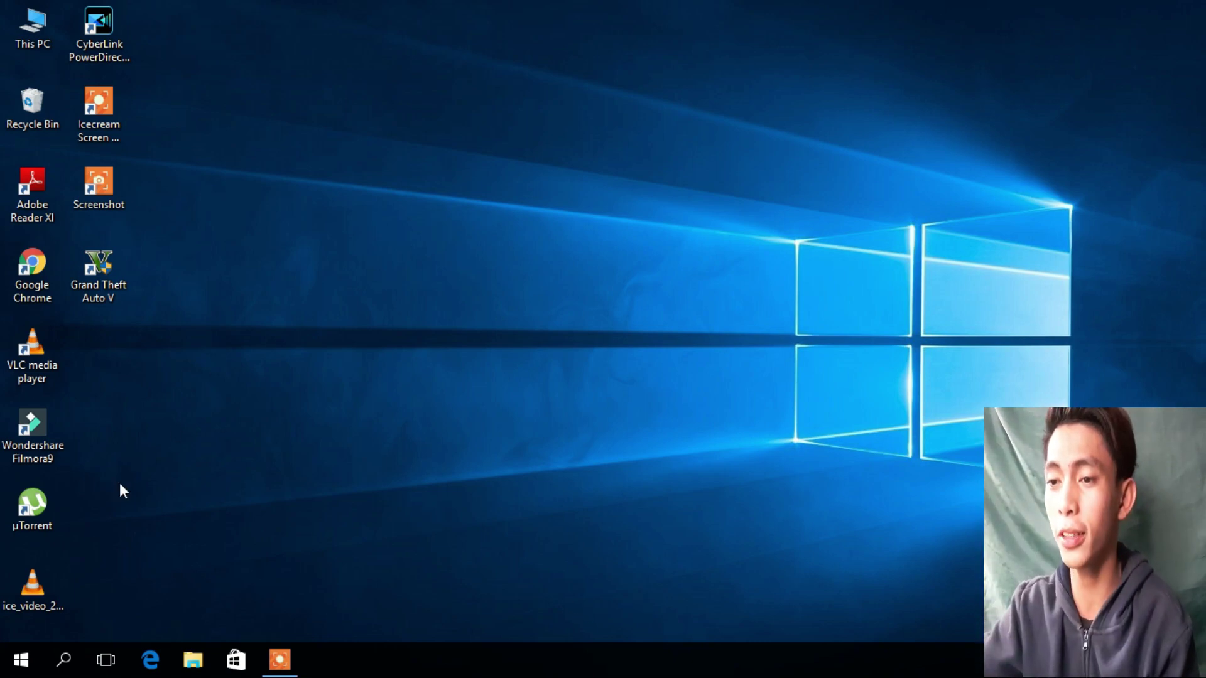
# Launch Wondershare Filmora9 from its desktop shortcut
pyautogui.doubleClick(39, 420)
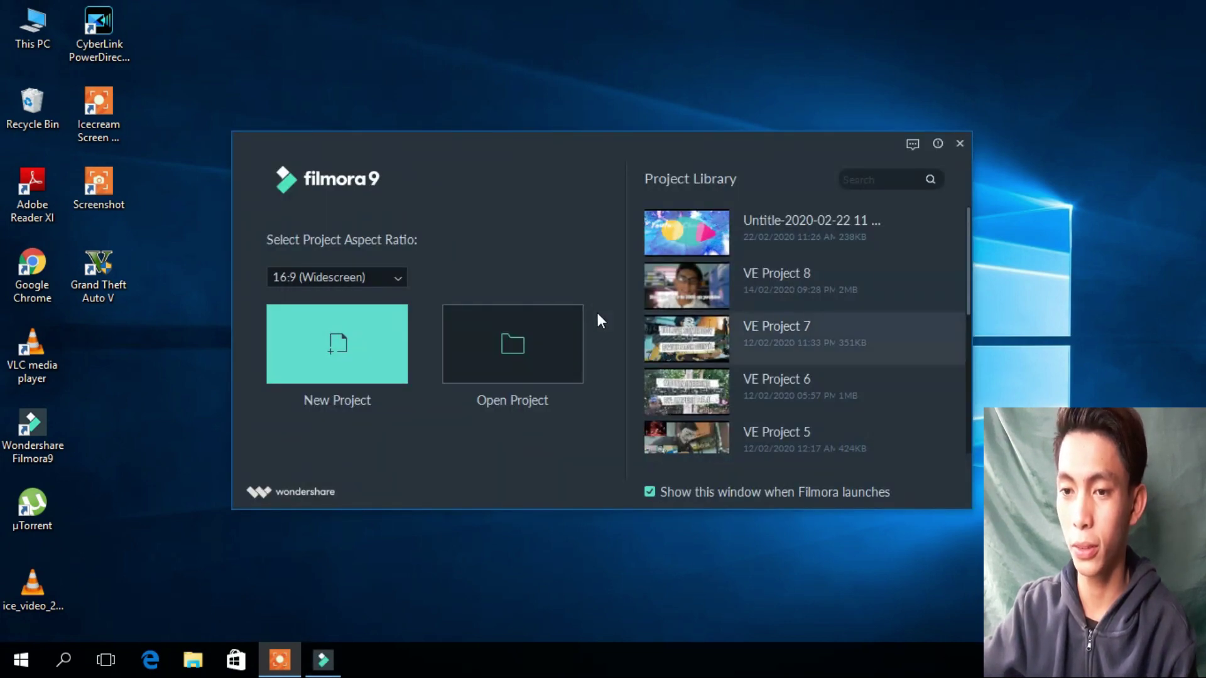
# Create a new 16:9 widescreen project and close the Message Center window
pyautogui.click(382, 336)
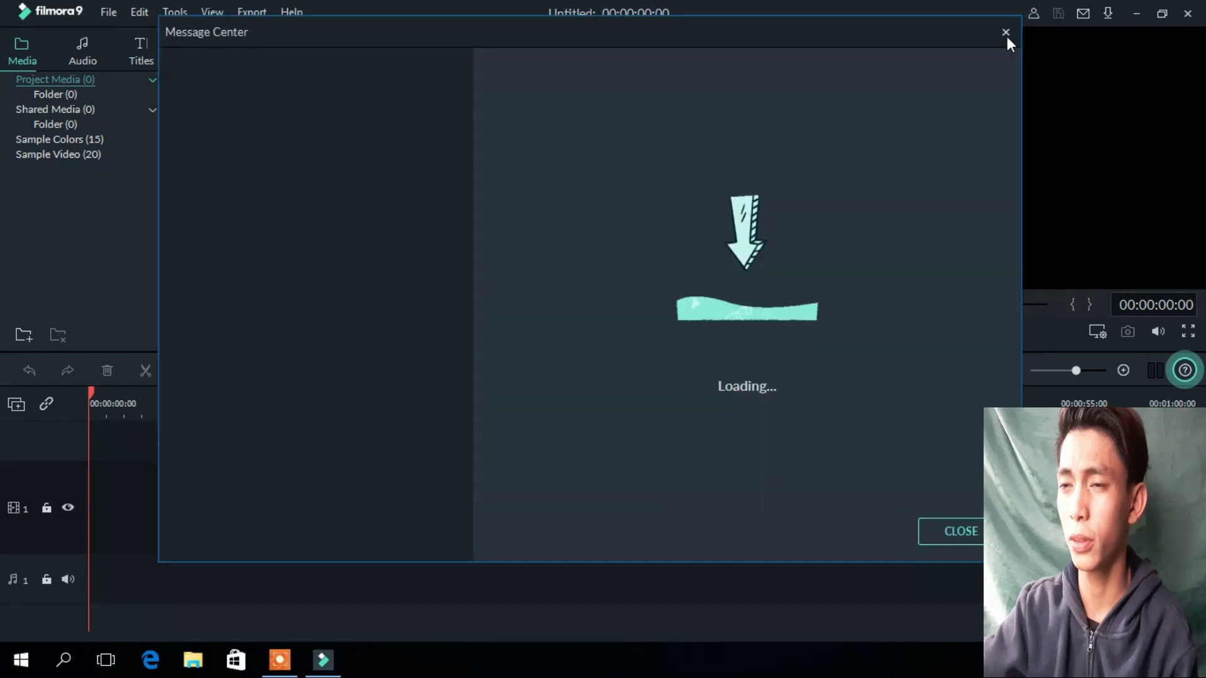
pyautogui.click(1005, 32)
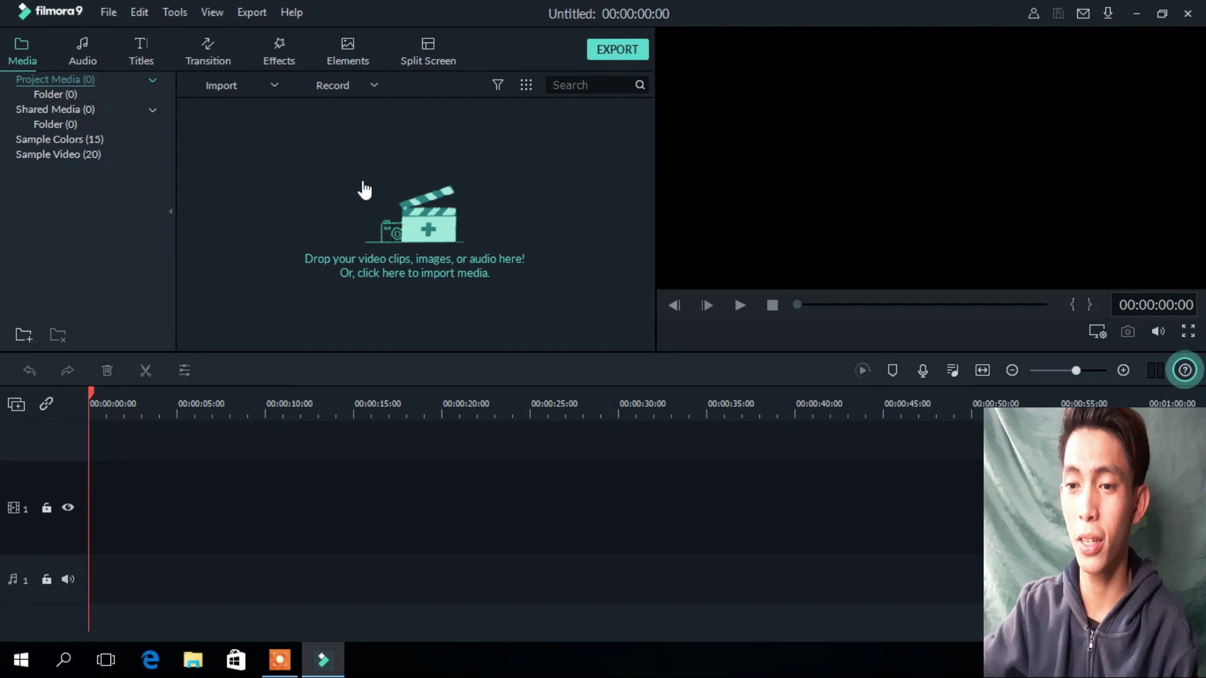
# Import the video clip 20200212_114902 from the Documents folder into the media library
pyautogui.click(245, 86)
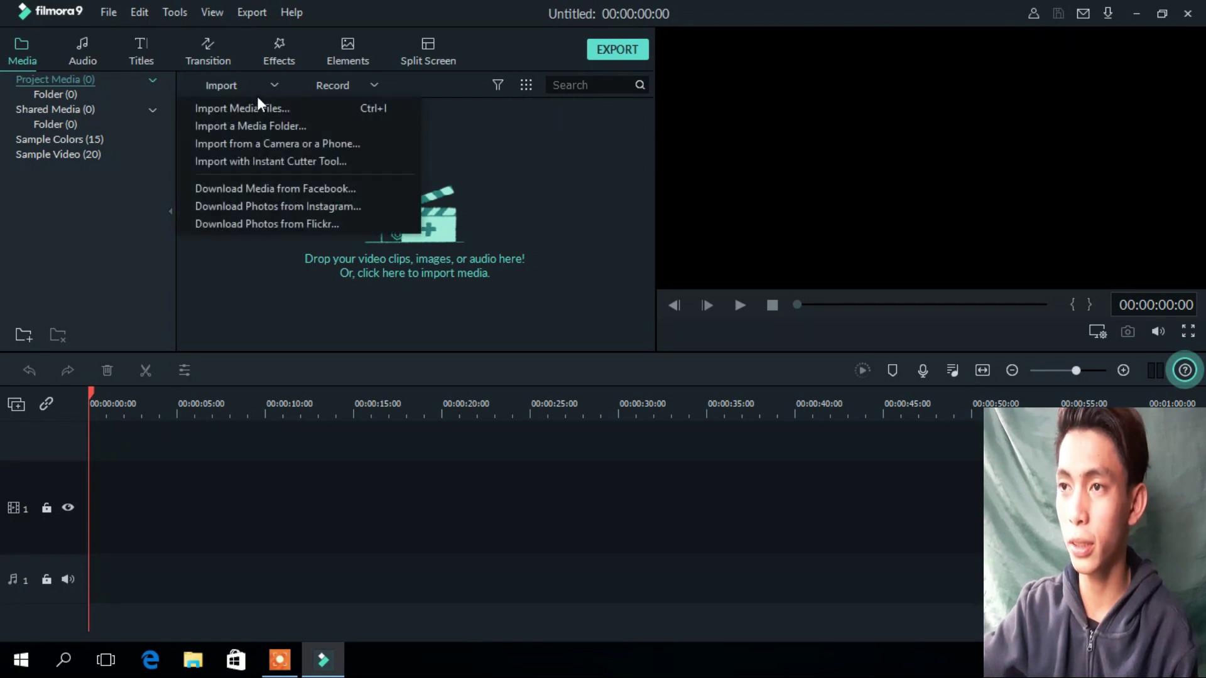
pyautogui.click(261, 106)
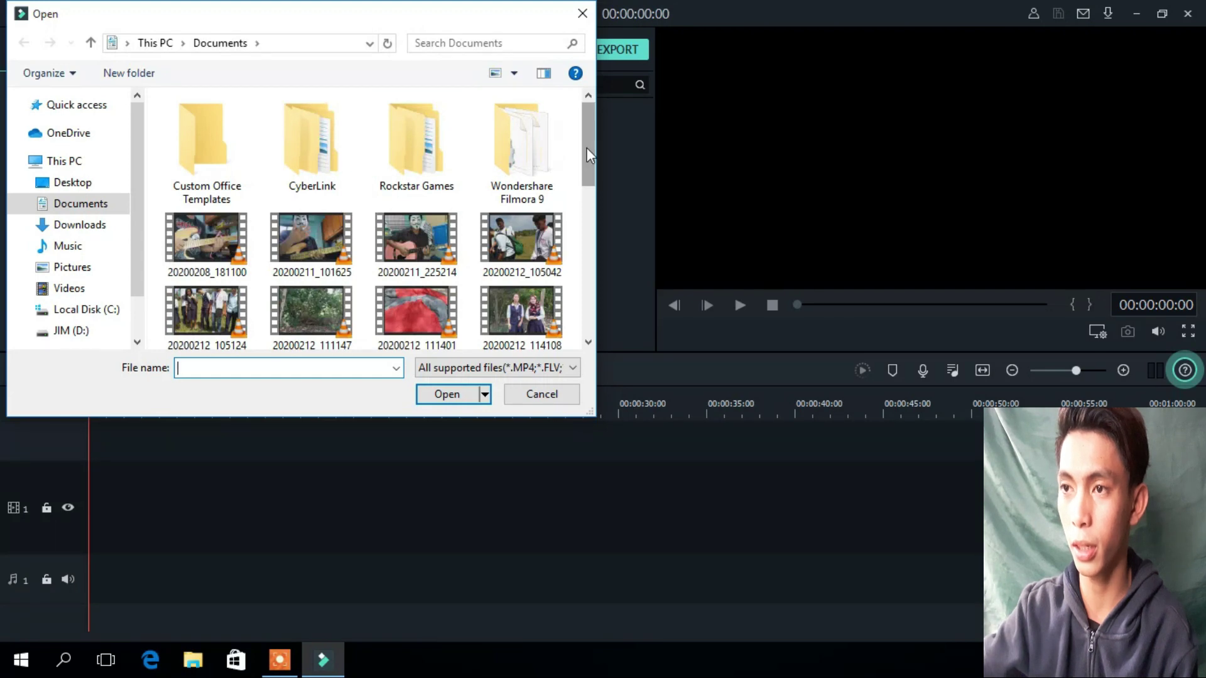
pyautogui.scroll(-1, 582, 146)
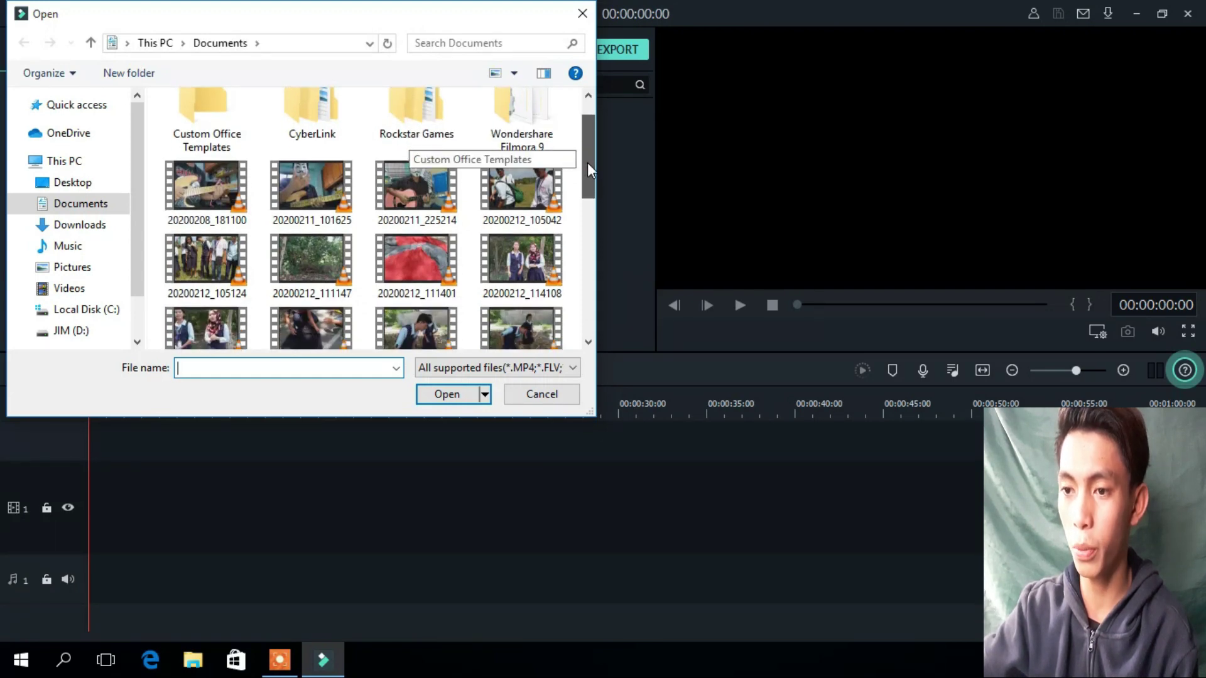
pyautogui.moveTo(587, 163); pyautogui.dragTo(585, 176)
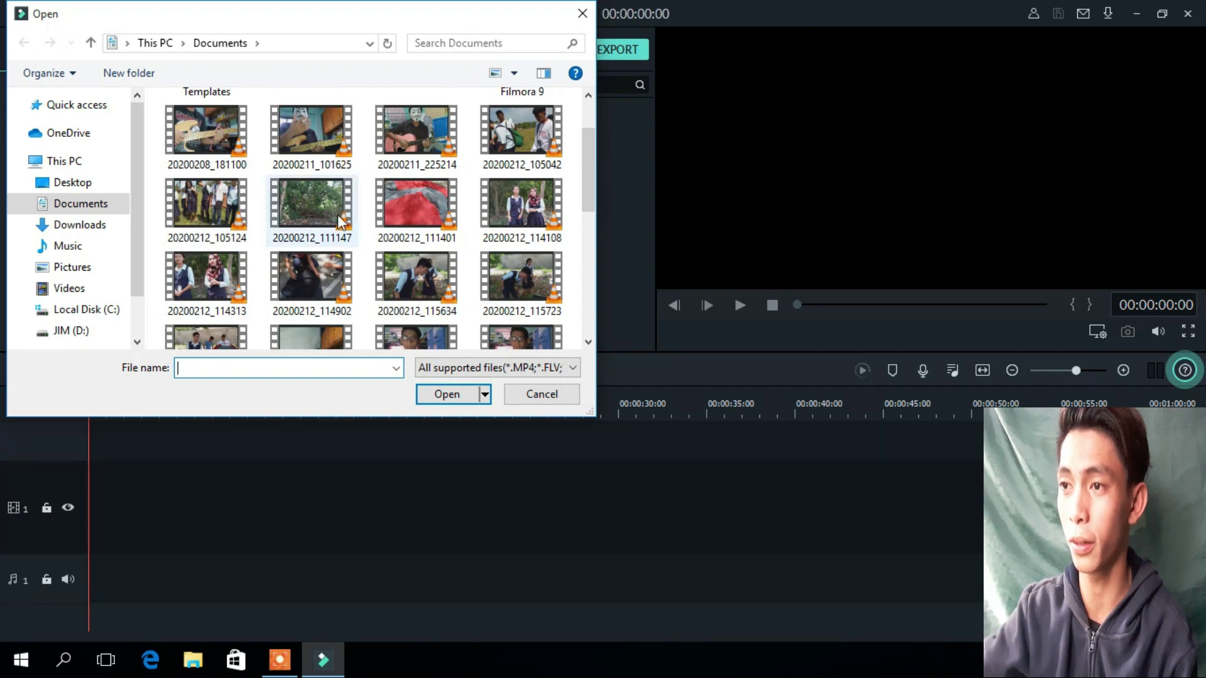
pyautogui.doubleClick(323, 280)
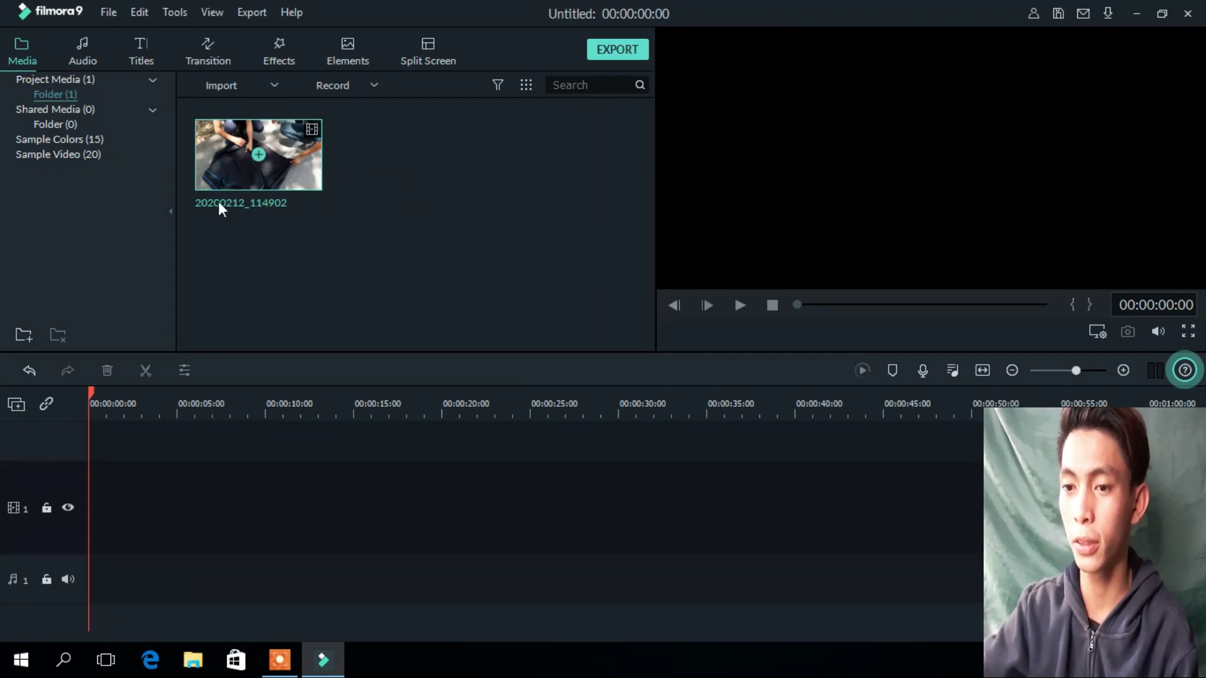
pyautogui.moveTo(286, 152)
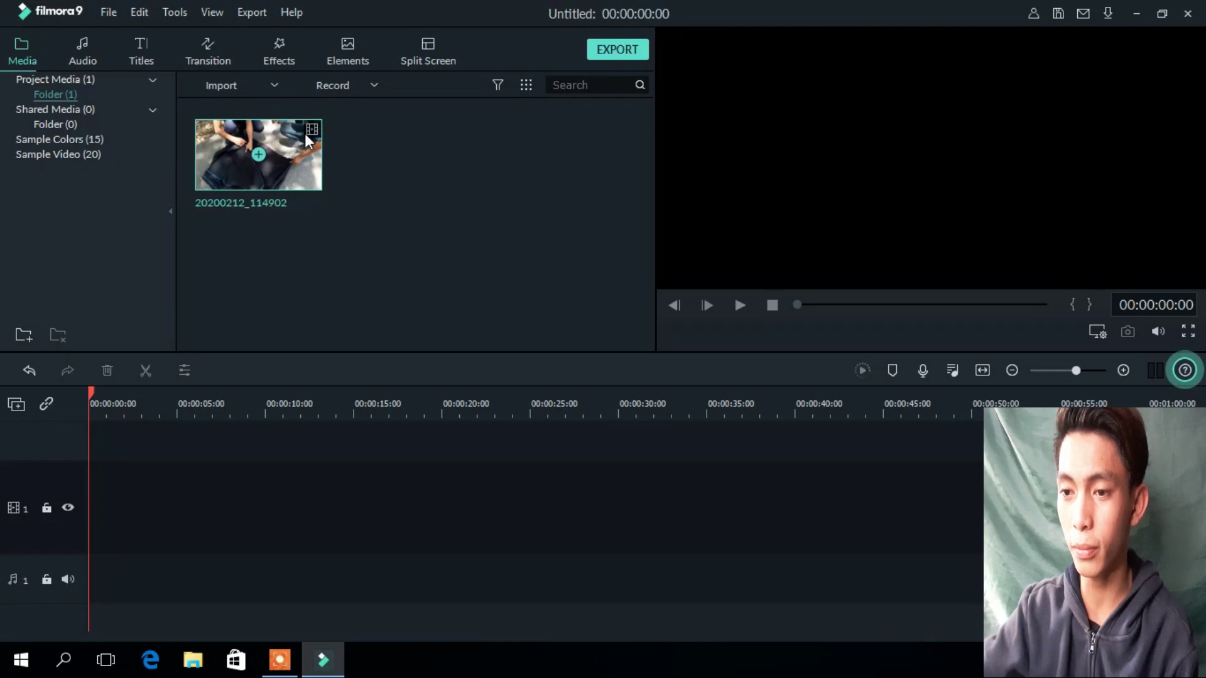
# Place clip 20200212_114902 on video track 1, match project settings to it, and preview from the start
pyautogui.moveTo(303, 137); pyautogui.dragTo(70, 506)
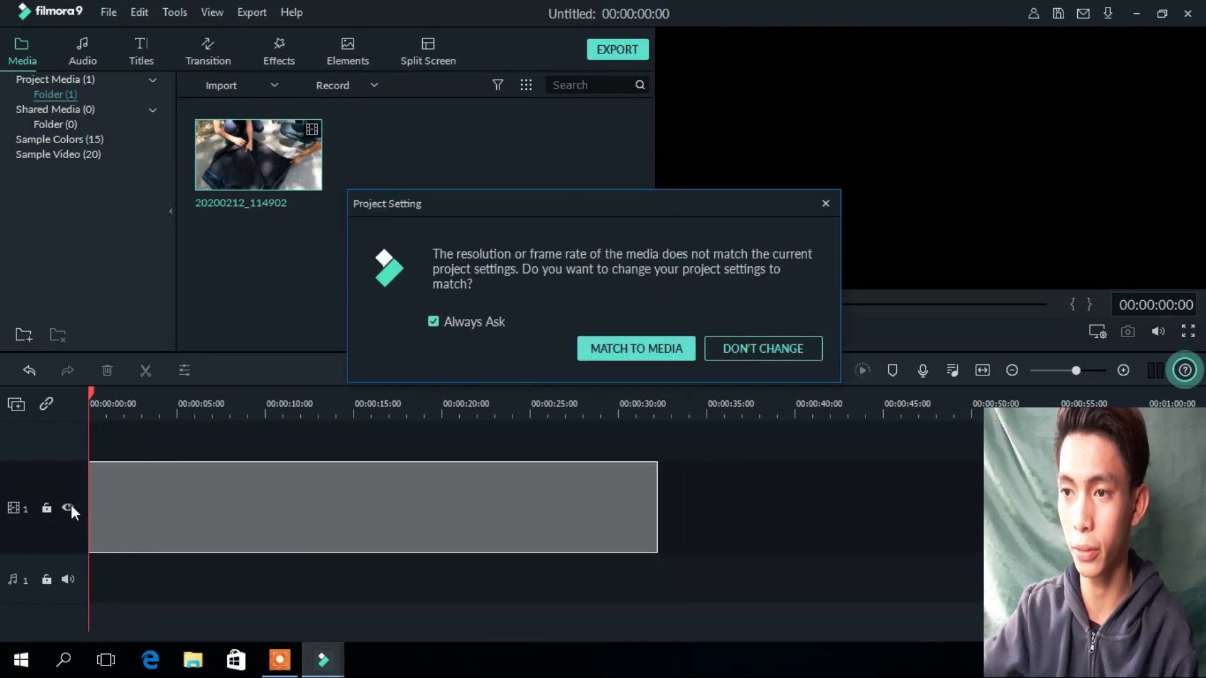
pyautogui.click(620, 348)
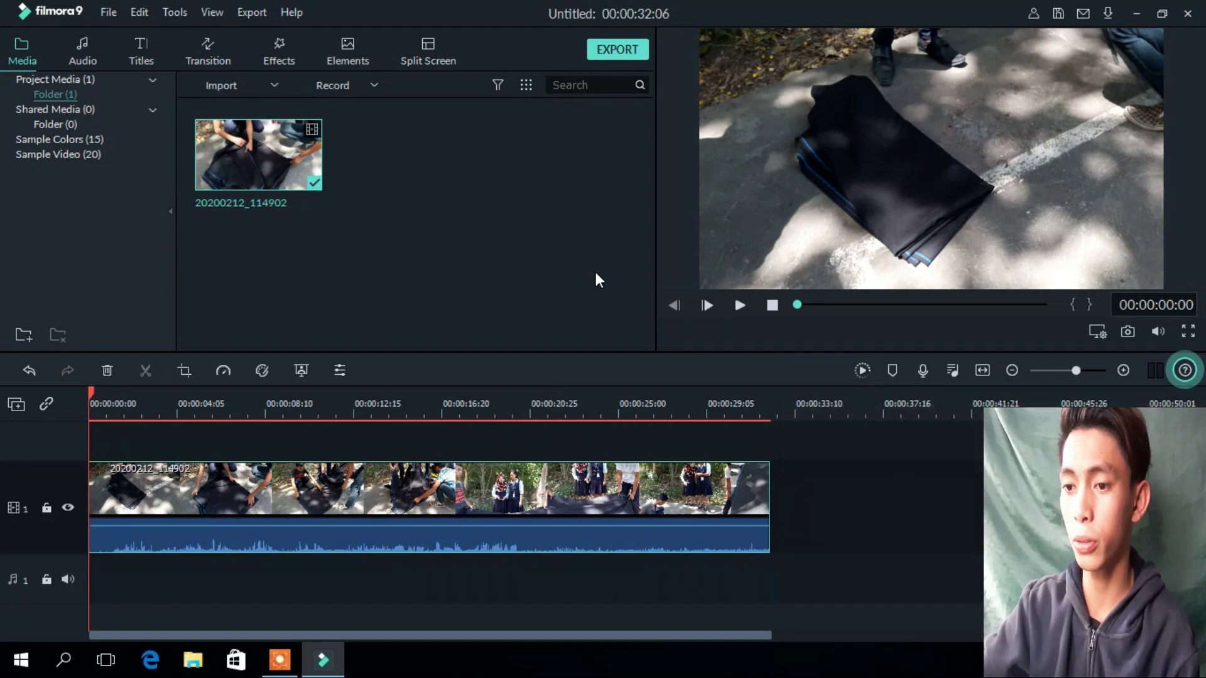
pyautogui.click(740, 305)
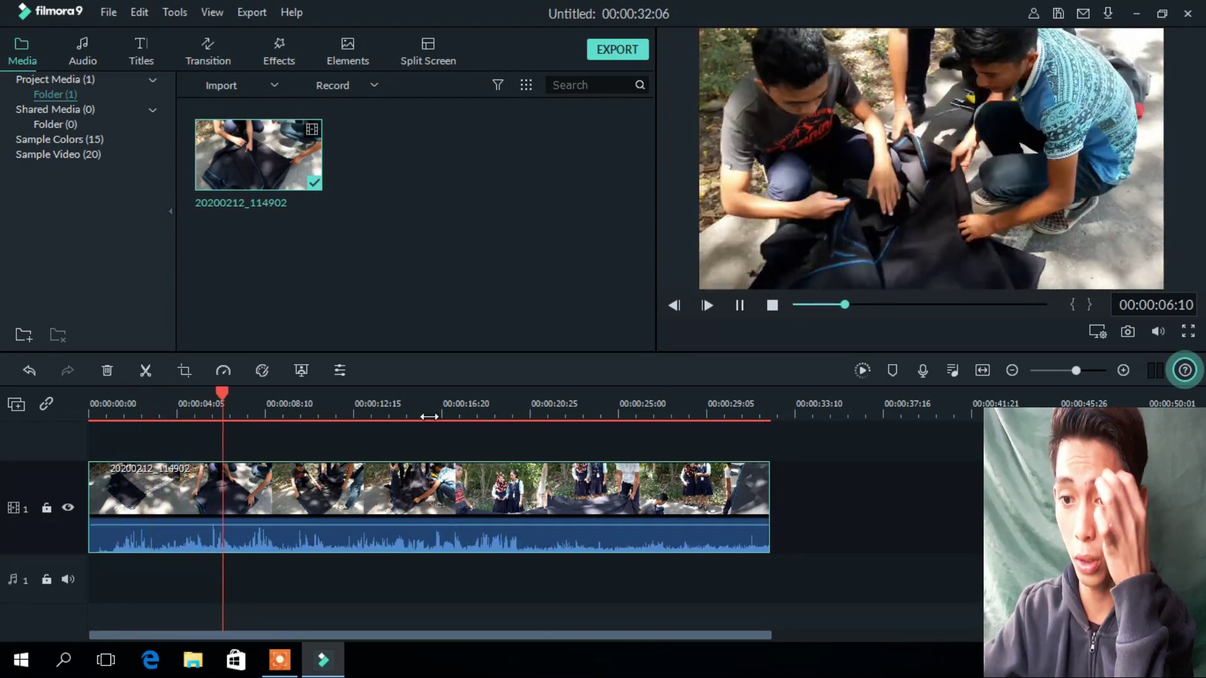
pyautogui.press('space')
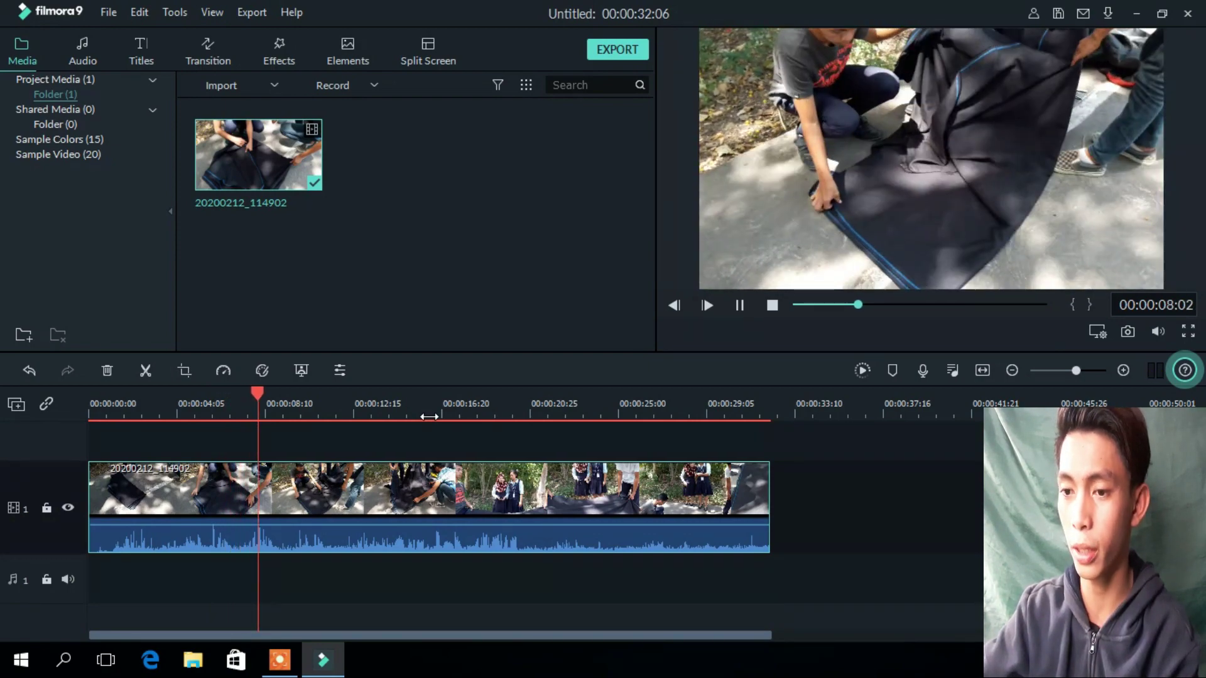
pyautogui.press('space')
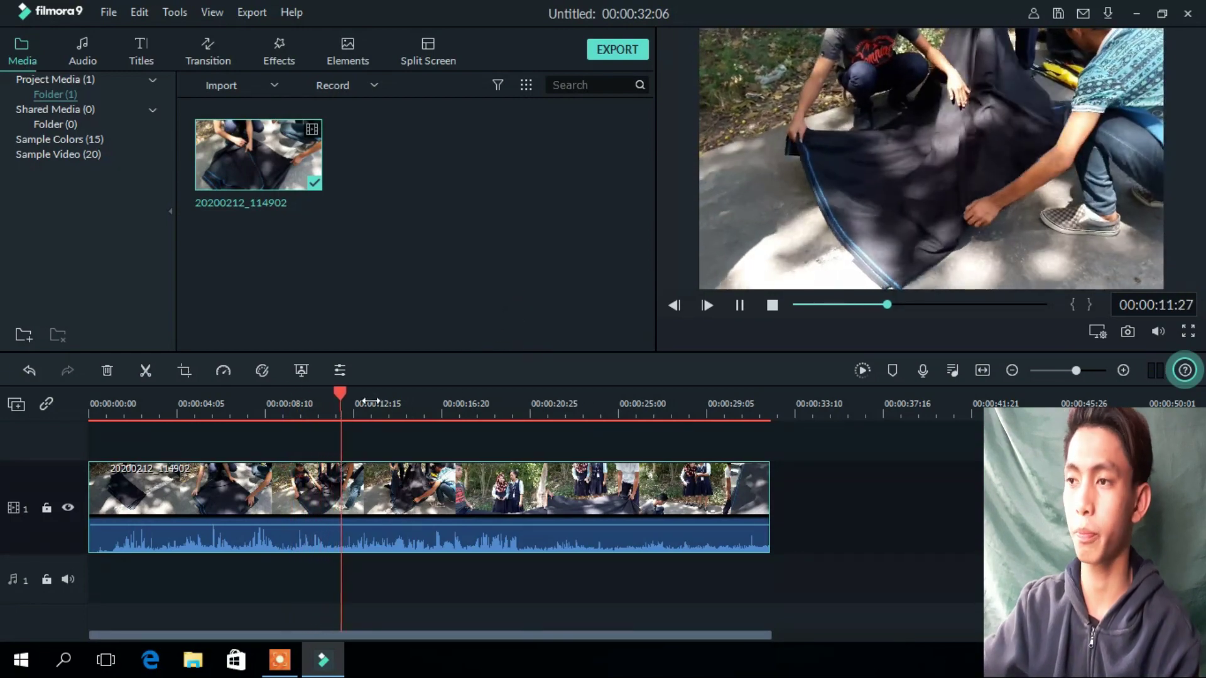
pyautogui.press('space')
pyautogui.moveTo(350, 393); pyautogui.dragTo(8, 386)
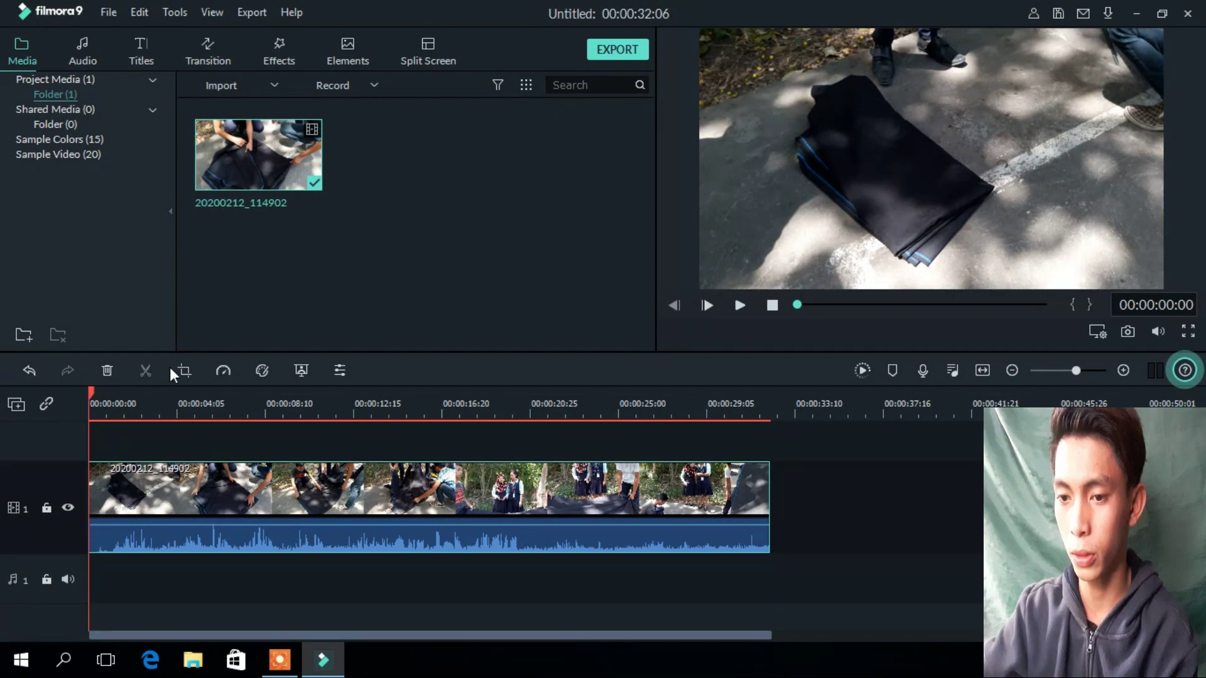
pyautogui.press('space')
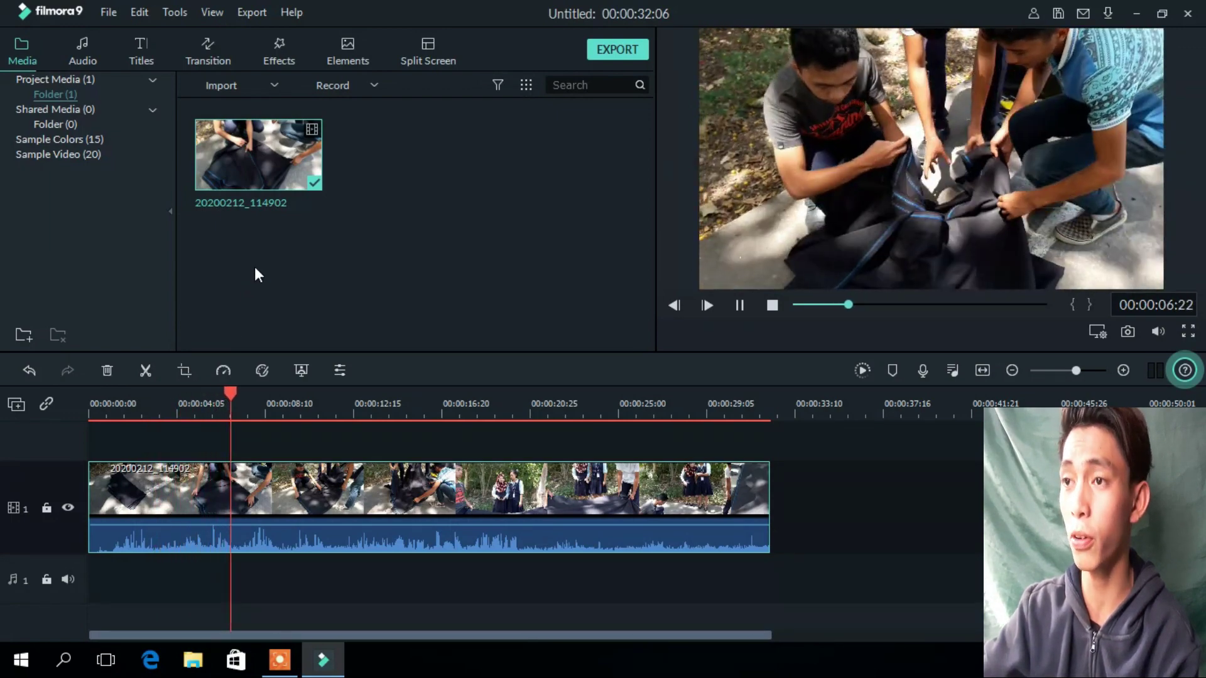
pyautogui.press('space')
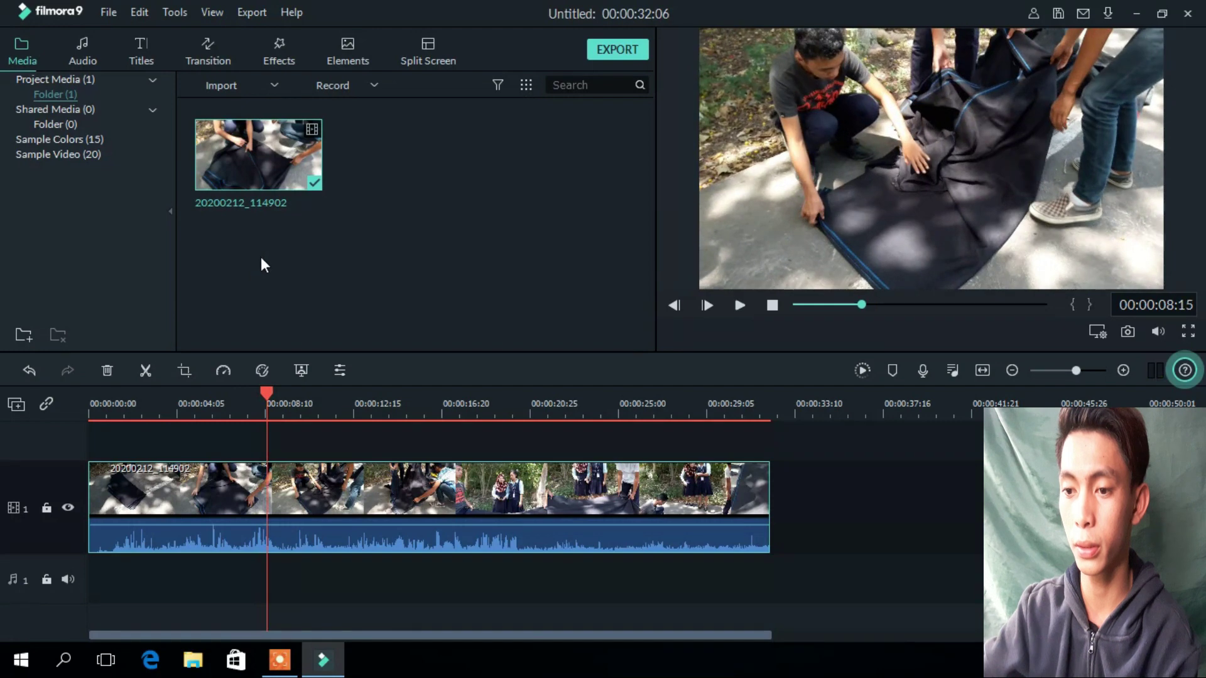
pyautogui.click(88, 53)
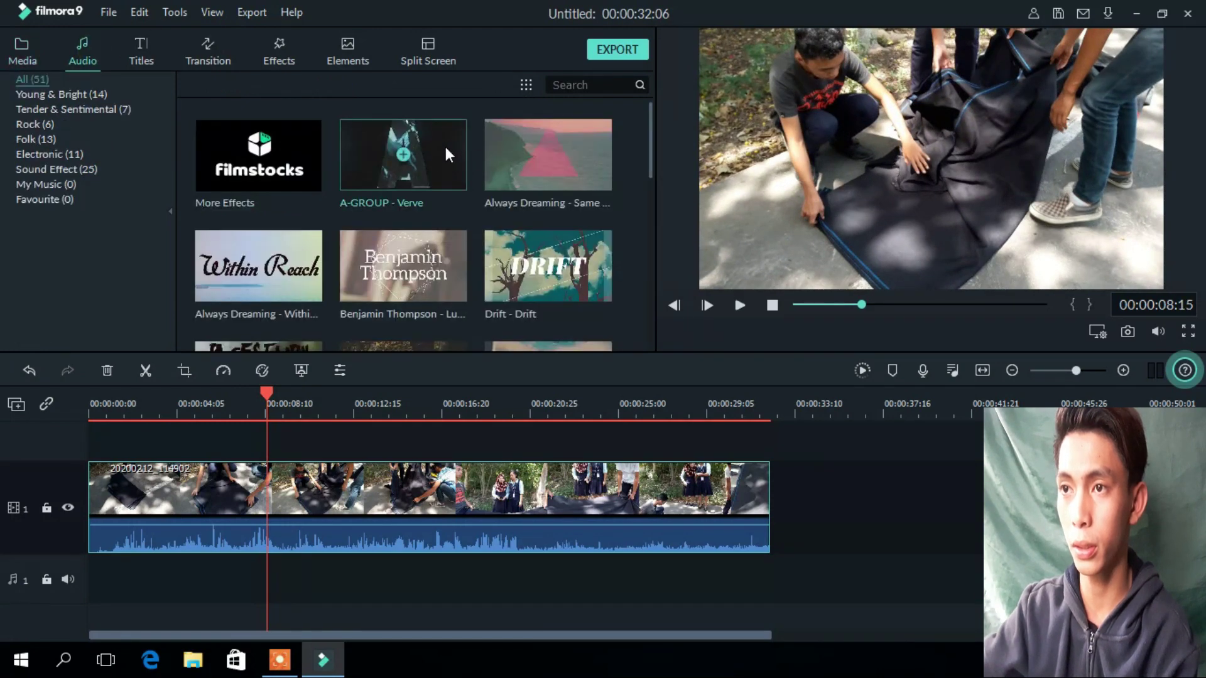
# Add the Always Dreaming - Within Reach music to audio track 1
pyautogui.scroll(-6, 561, 274)
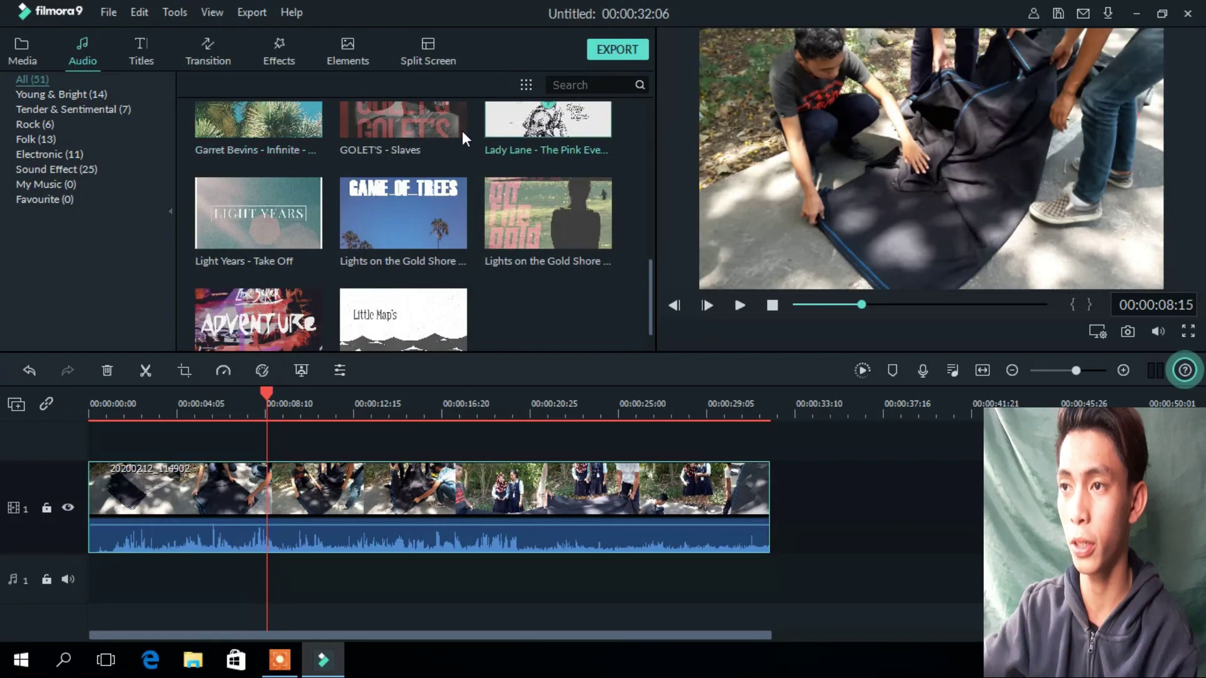
pyautogui.scroll(6, 497, 130)
pyautogui.moveTo(305, 275); pyautogui.dragTo(91, 563)
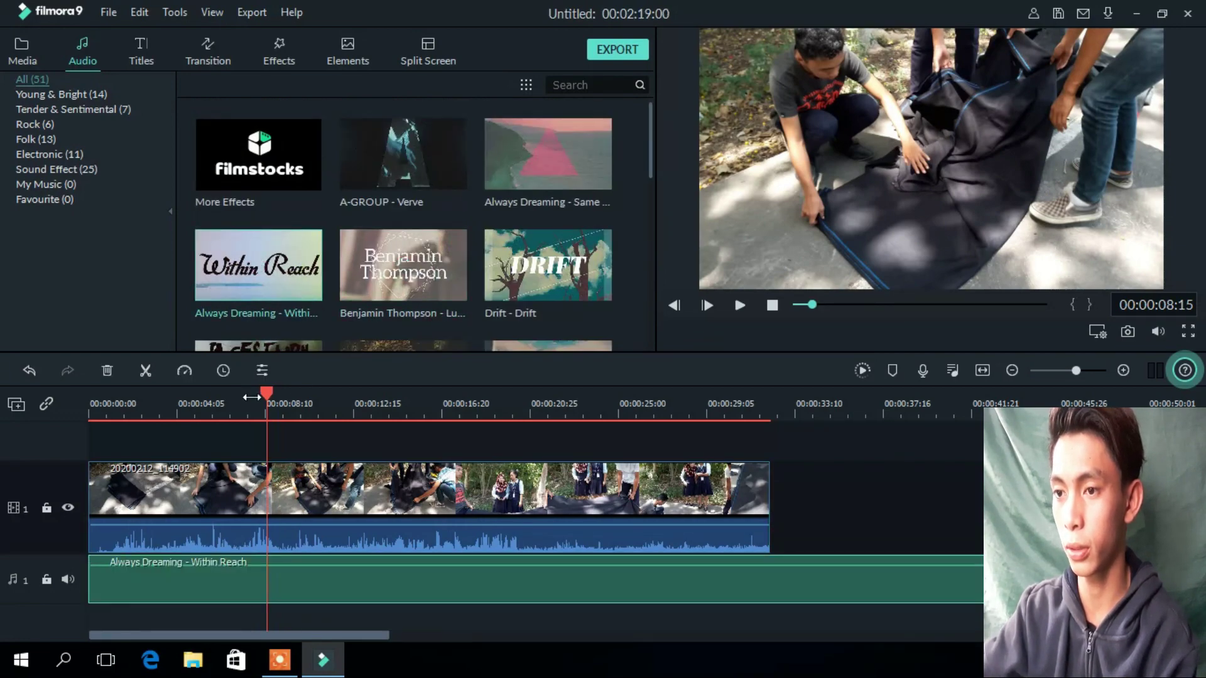
# Raise the video clip's volume to 6.00 dB and play the project from the start
pyautogui.moveTo(267, 393); pyautogui.dragTo(162, 395)
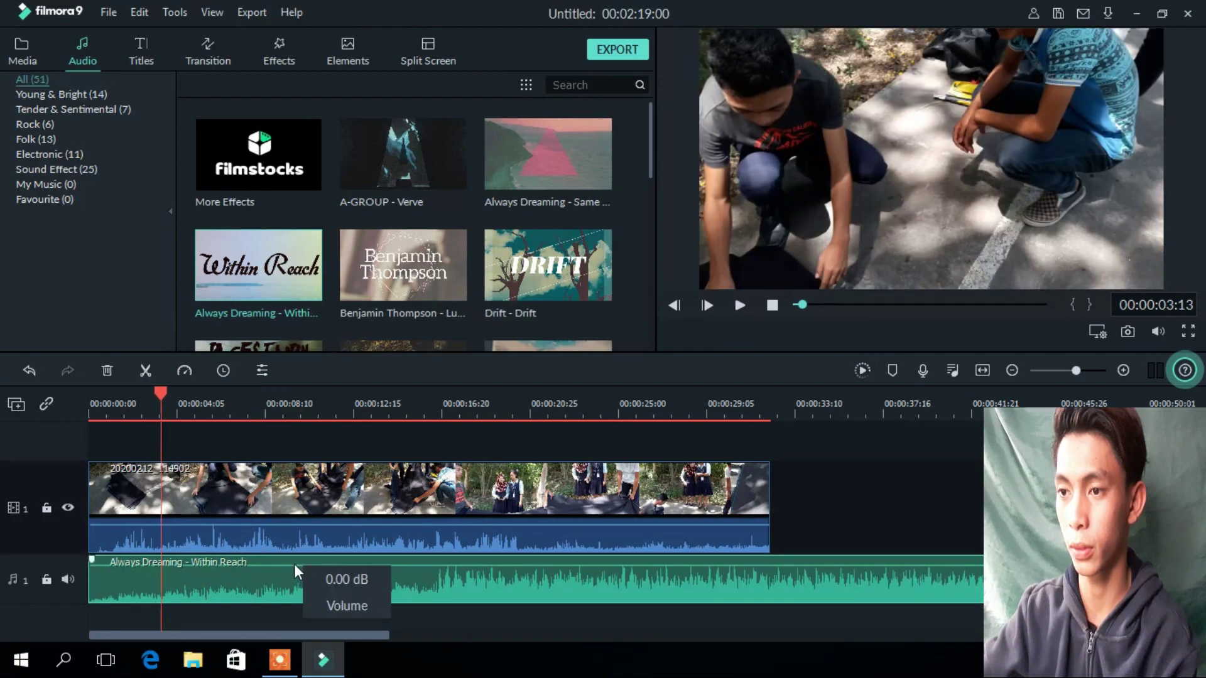
pyautogui.press('Home')
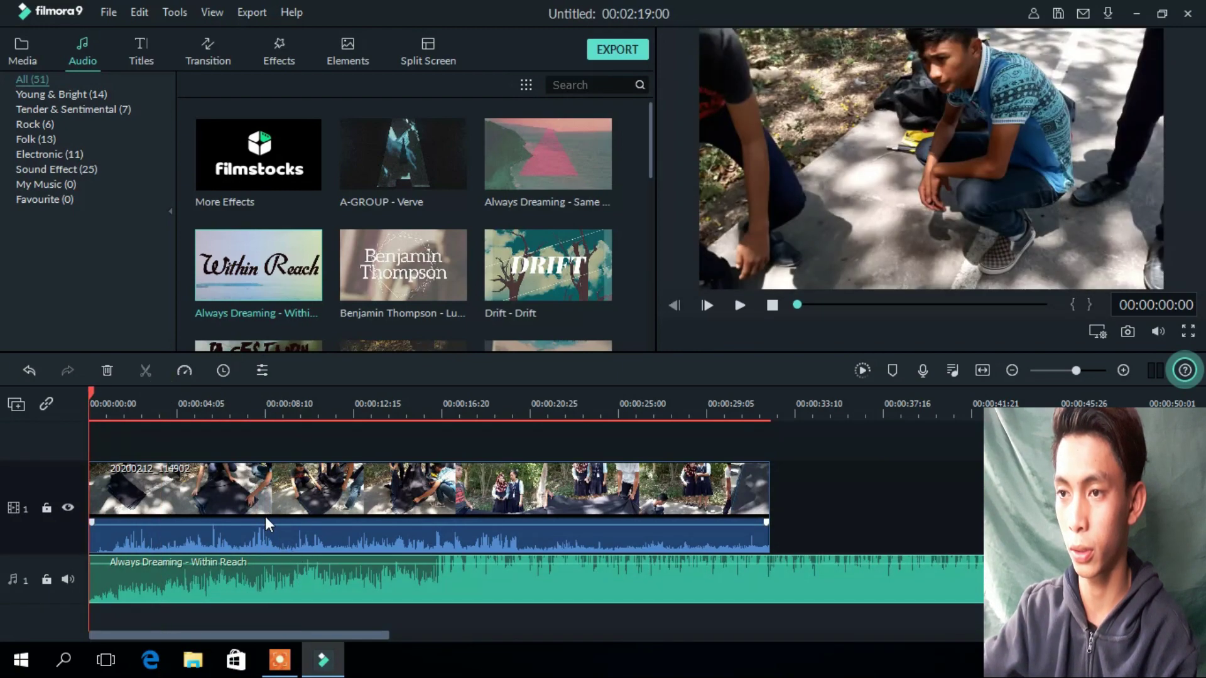
pyautogui.moveTo(270, 523); pyautogui.dragTo(289, 540)
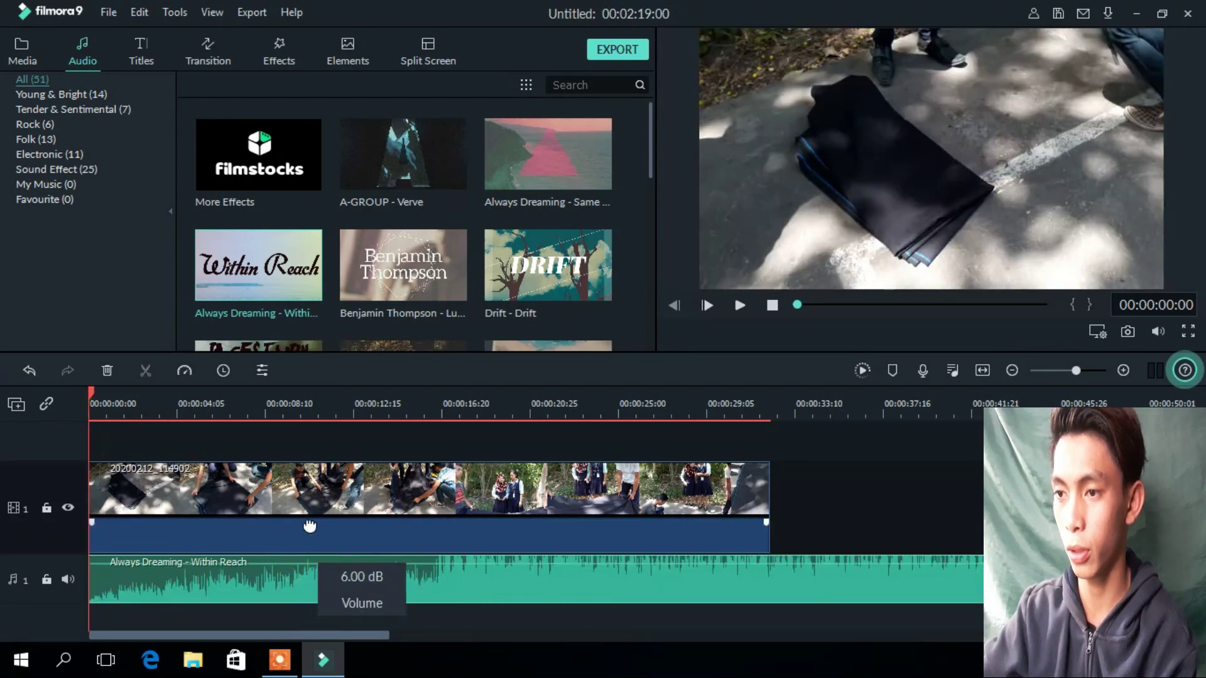
pyautogui.moveTo(280, 564); pyautogui.dragTo(326, 501)
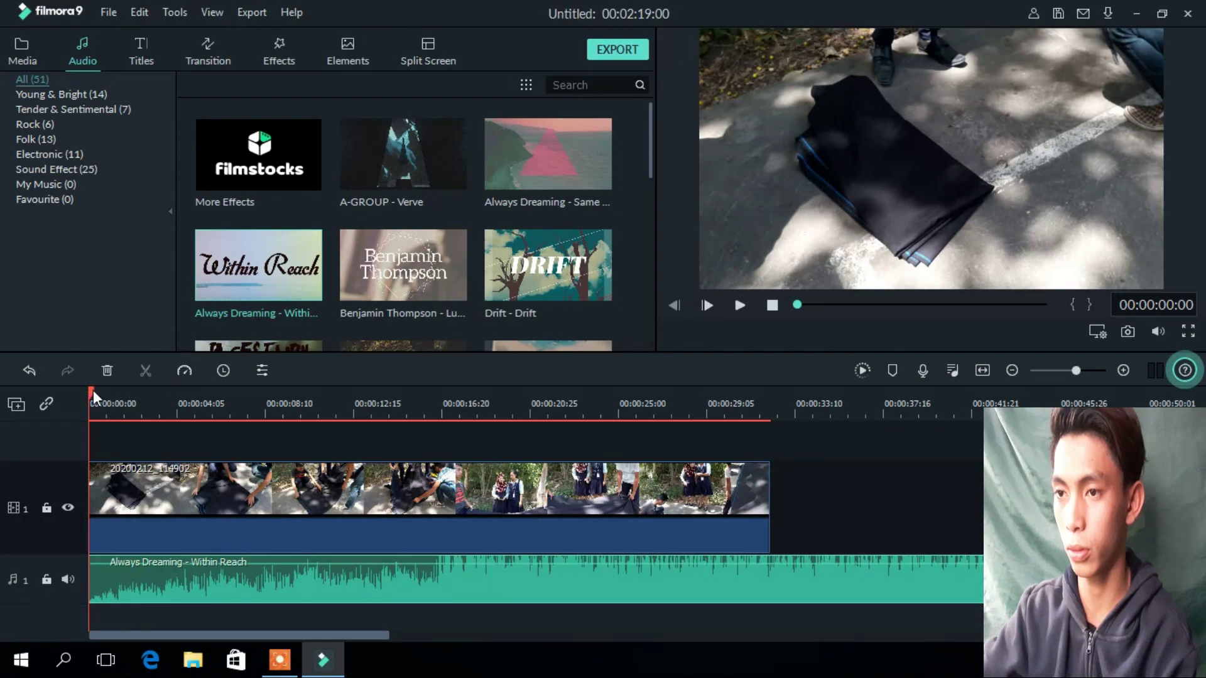
pyautogui.press('space')
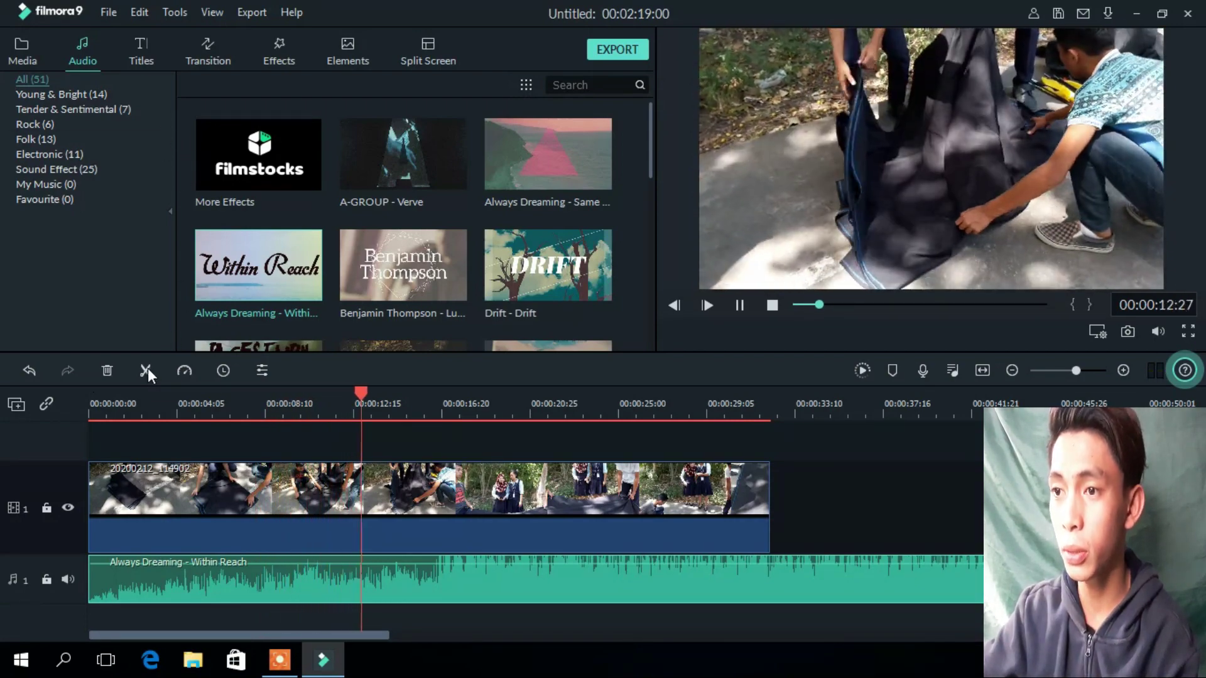
# Split the music at the video's end and delete the trailing part, making the project 00:00:32:07
pyautogui.click(148, 368)
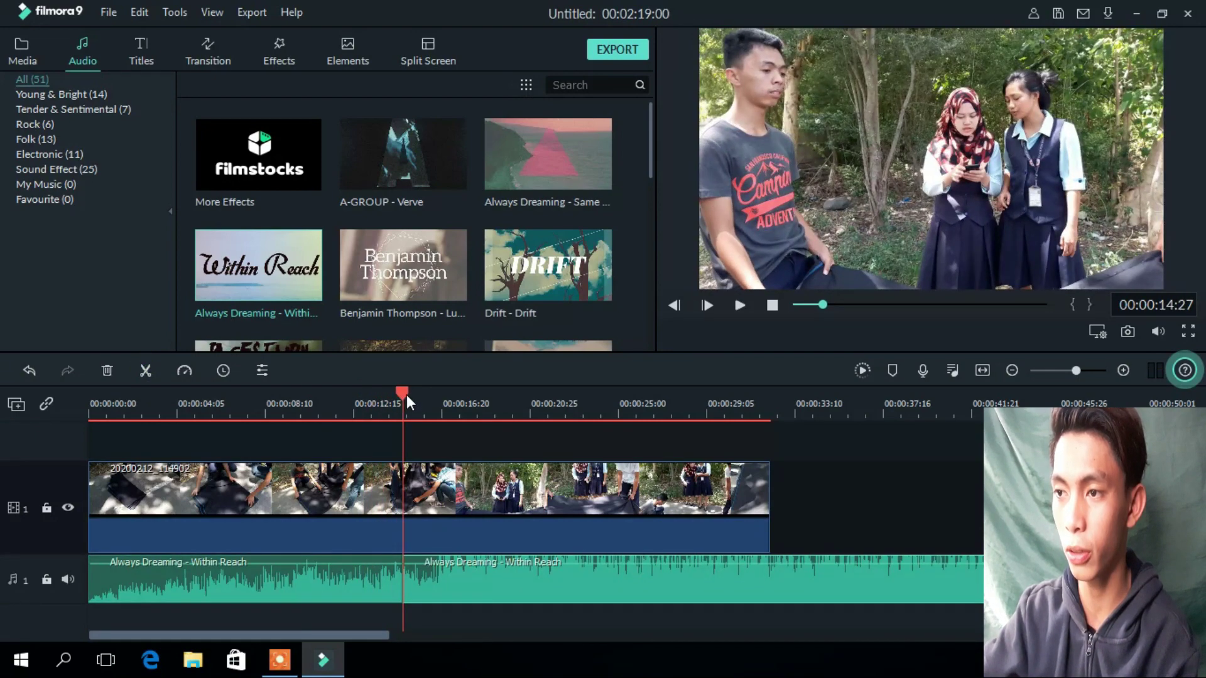
pyautogui.click(424, 395)
pyautogui.hotkey('ctrl', 'z')
pyautogui.moveTo(424, 394); pyautogui.dragTo(772, 426)
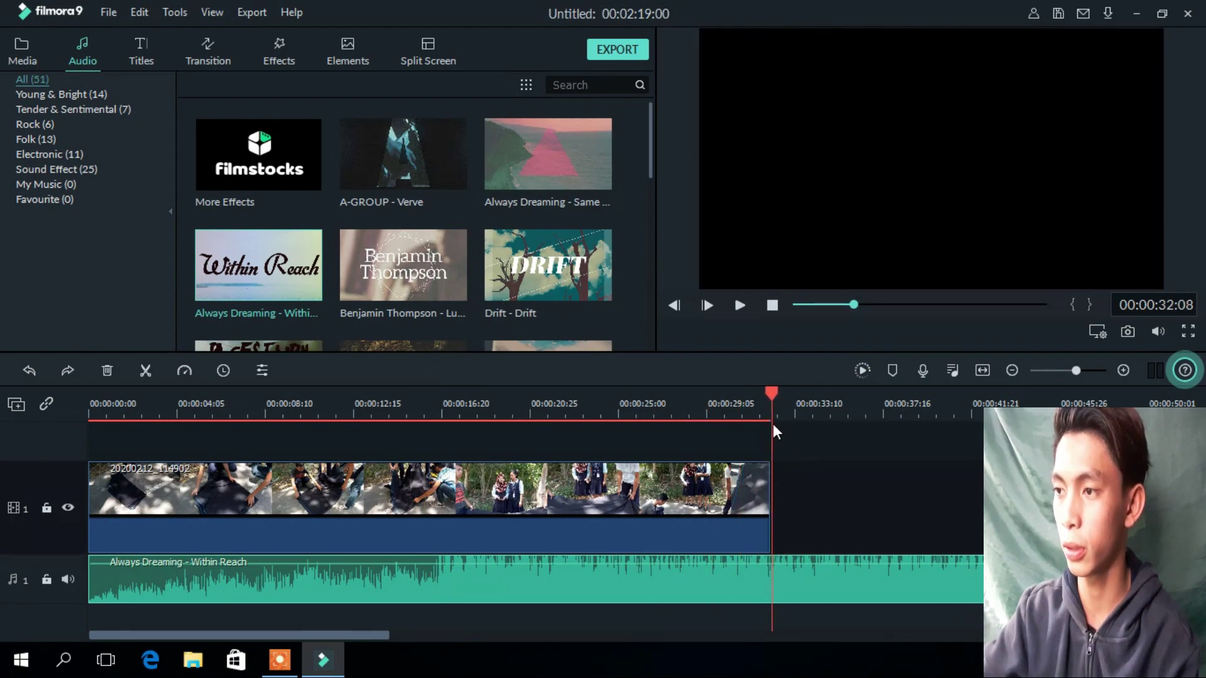
pyautogui.click(147, 369)
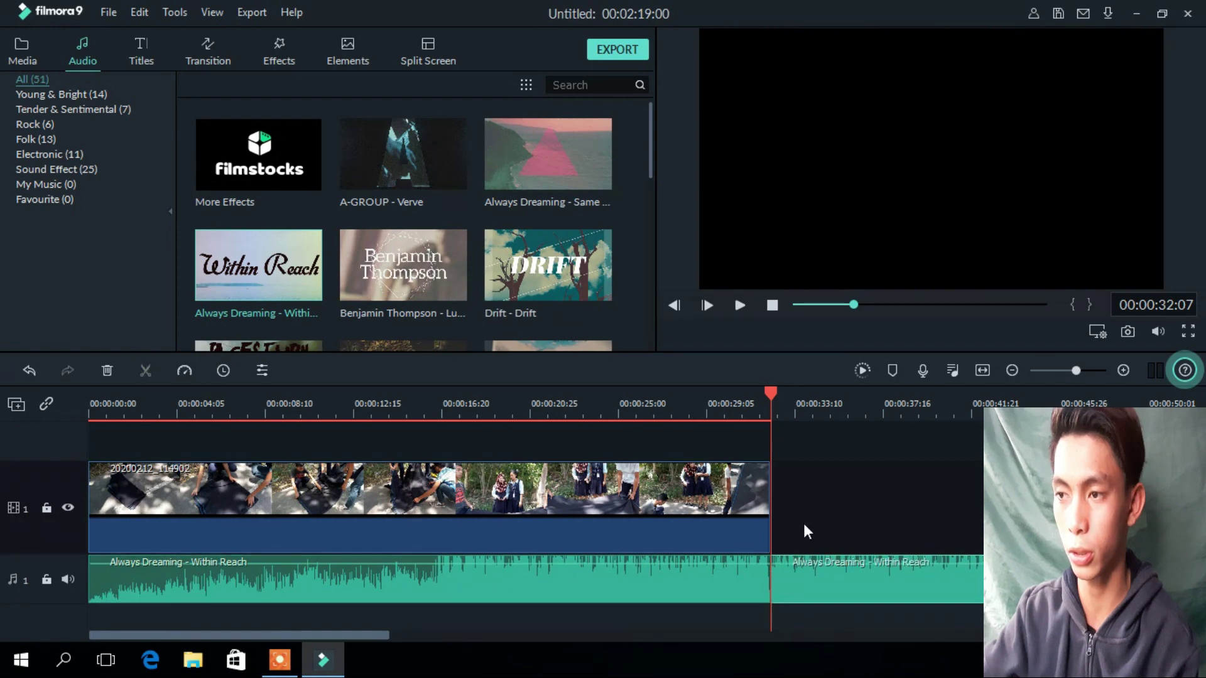
pyautogui.click(876, 583)
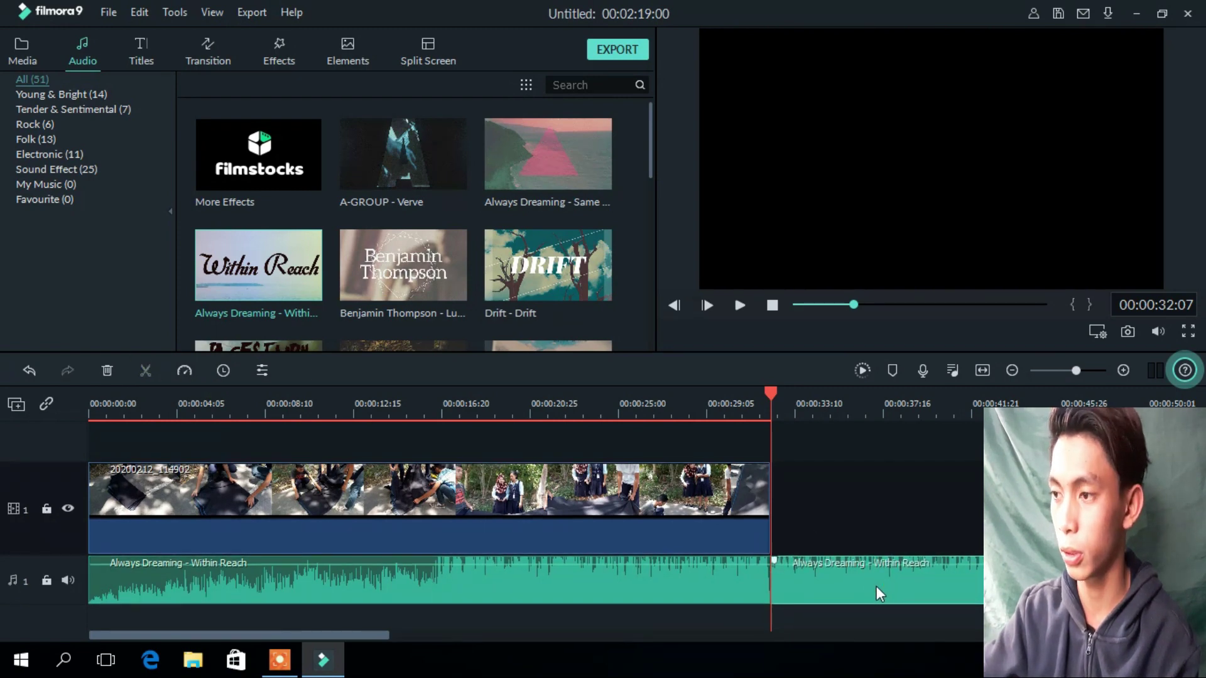
pyautogui.rightClick(823, 578)
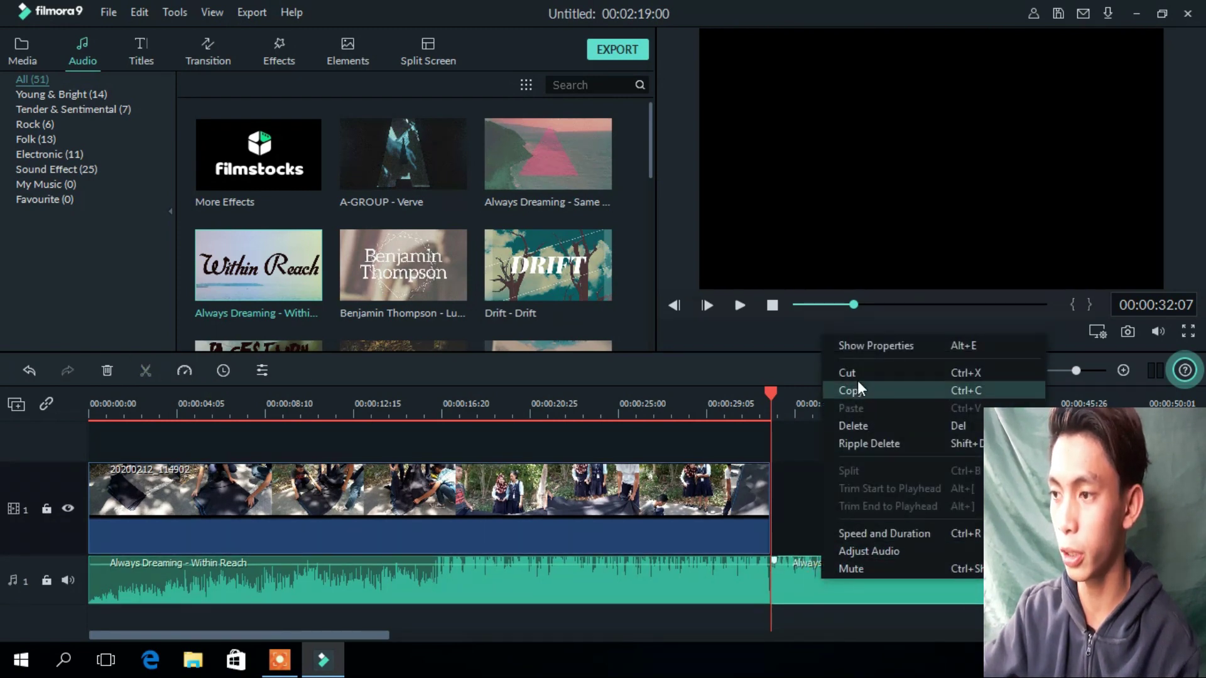
pyautogui.click(865, 426)
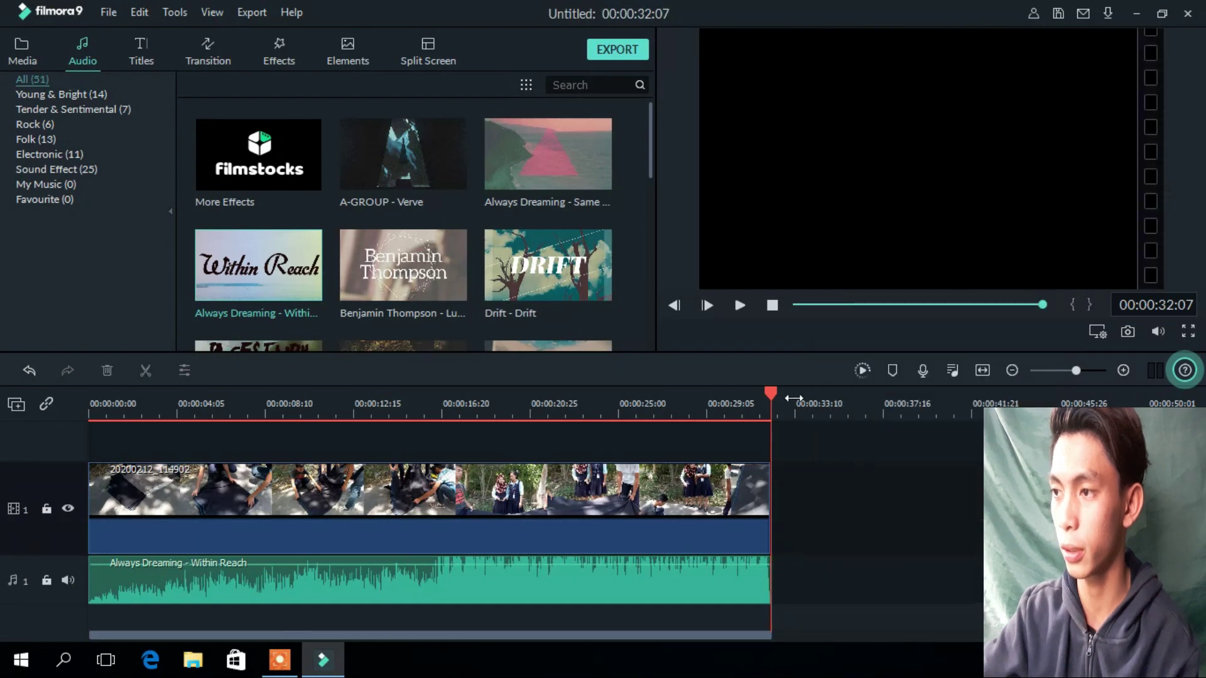
pyautogui.moveTo(773, 392); pyautogui.dragTo(2, 385)
# Set the Within Reach music clip's volume to 6.00 dB while previewing from the start
pyautogui.press('space')
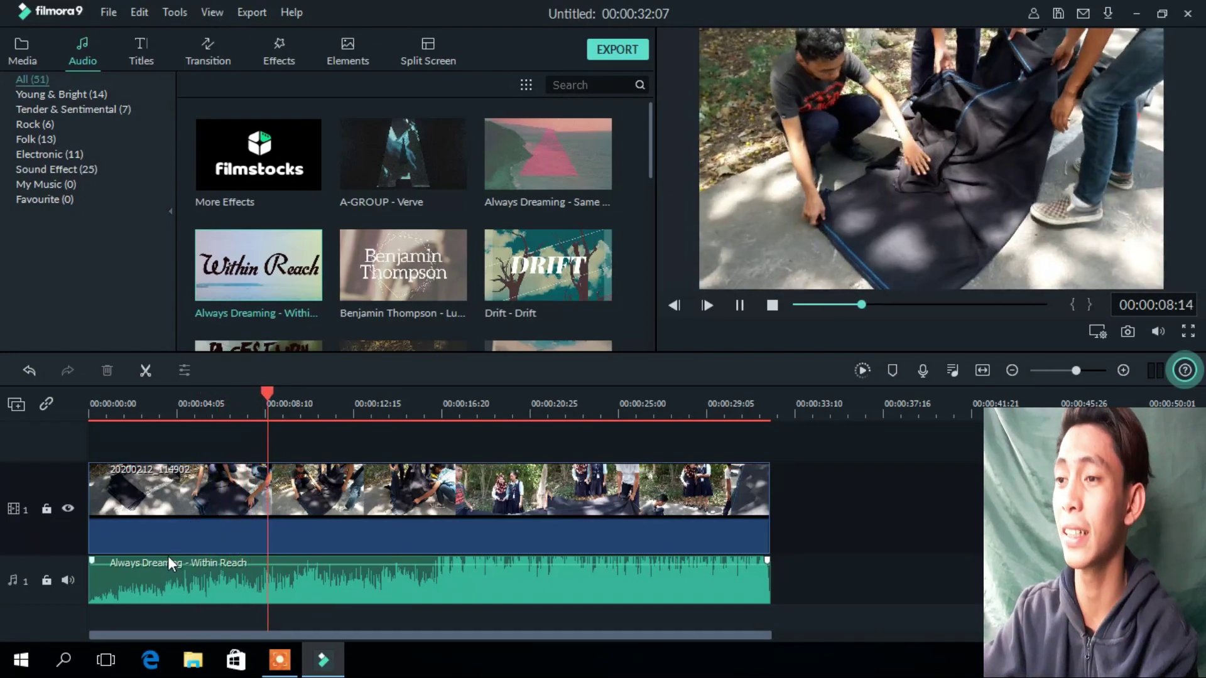
pyautogui.moveTo(174, 551)
pyautogui.mouseDown()
pyautogui.moveTo(262, 548)
pyautogui.moveTo(192, 558)
pyautogui.mouseUp()
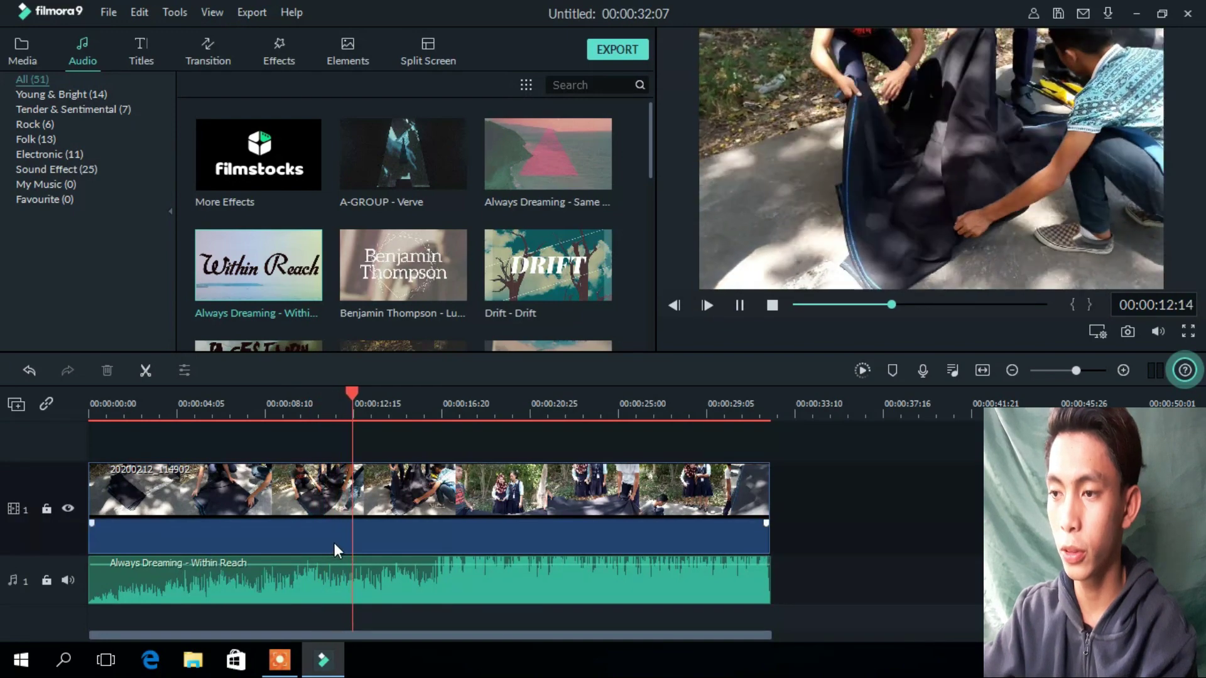
pyautogui.press('space')
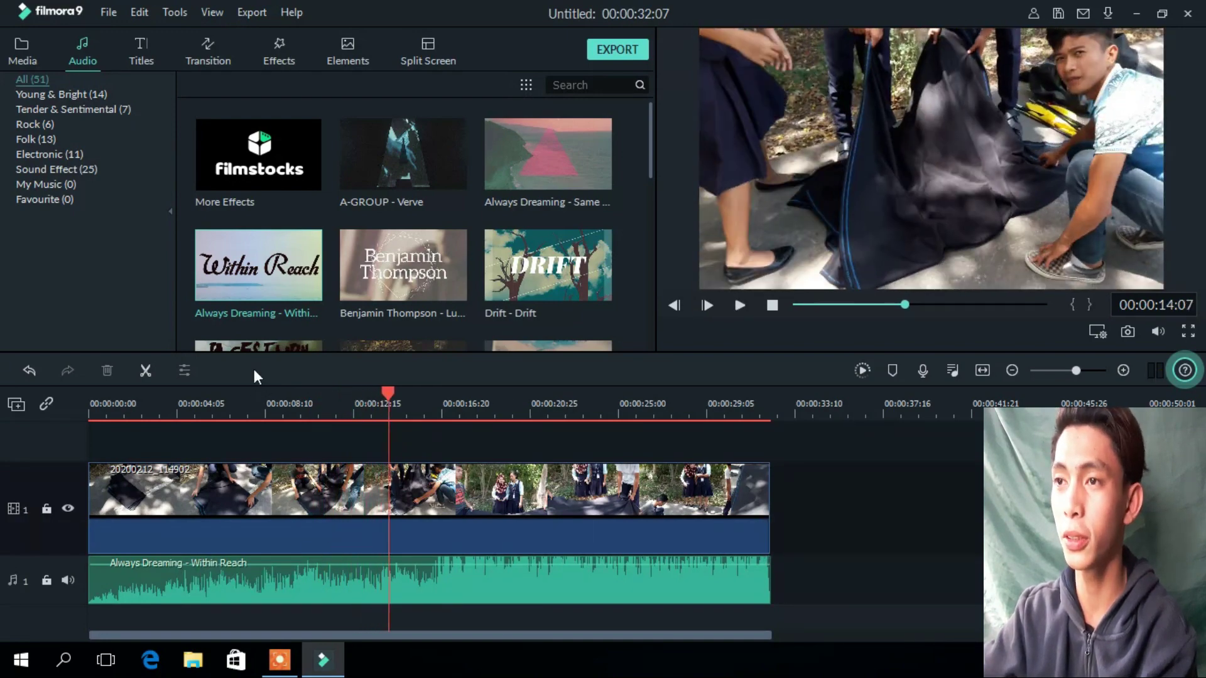
pyautogui.scroll(1, 327, 473)
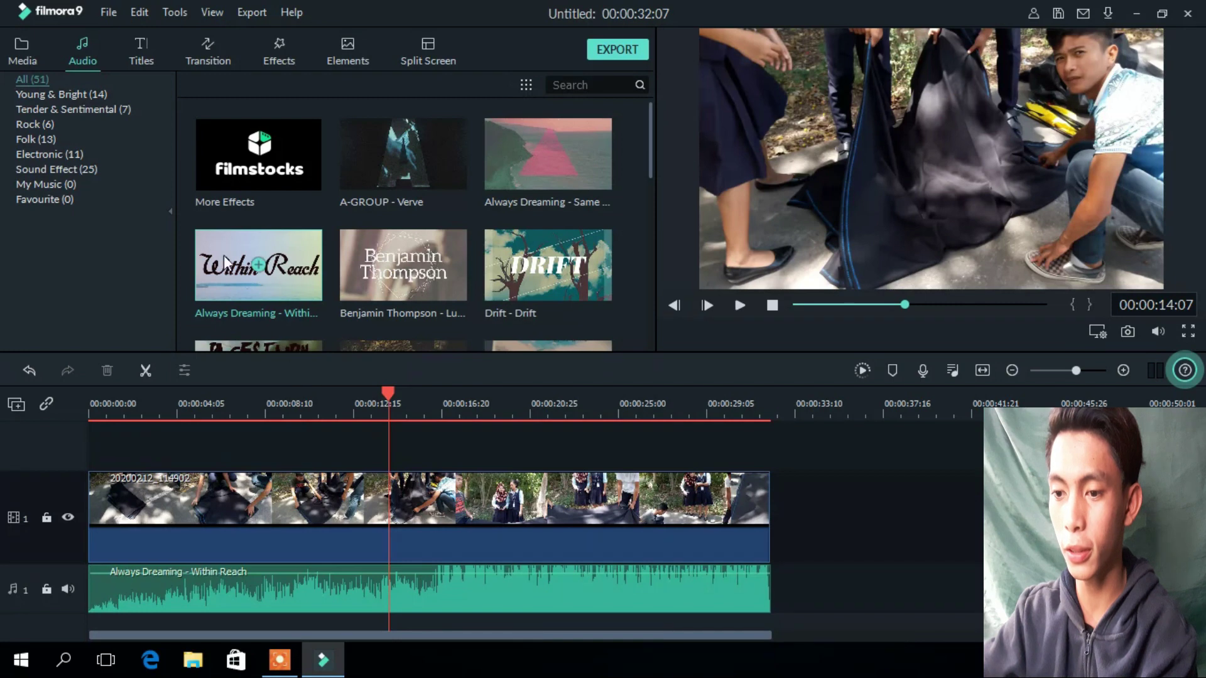
pyautogui.click(141, 46)
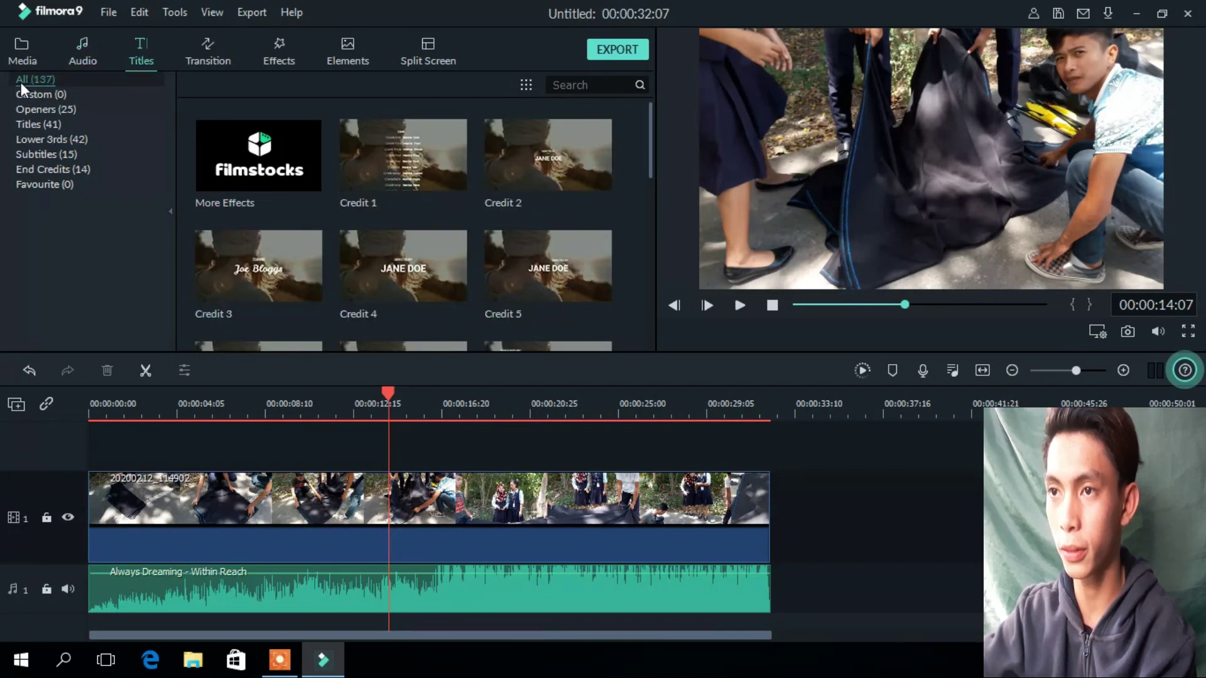
# Place Title 18 on a new track 2 above the clip, starting at 00:00:00:00
pyautogui.moveTo(651, 149); pyautogui.dragTo(651, 308)
pyautogui.scroll(-15, 649, 312)
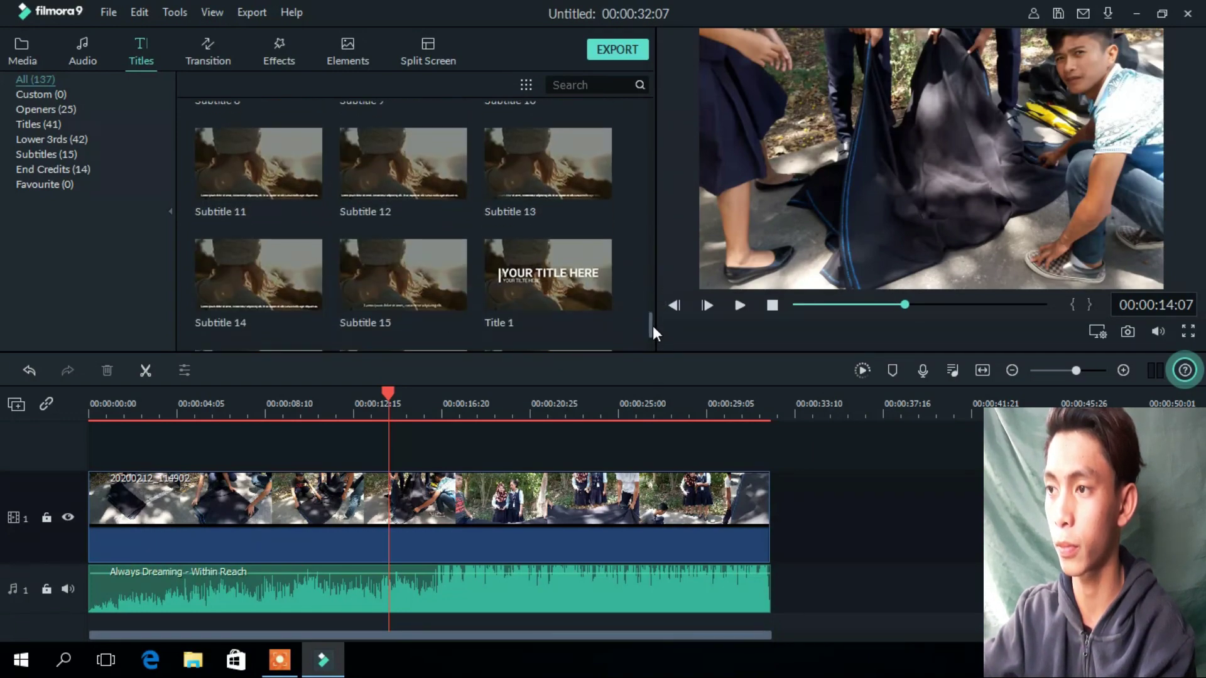
pyautogui.scroll(-6, 652, 317)
pyautogui.scroll(-1, 655, 325)
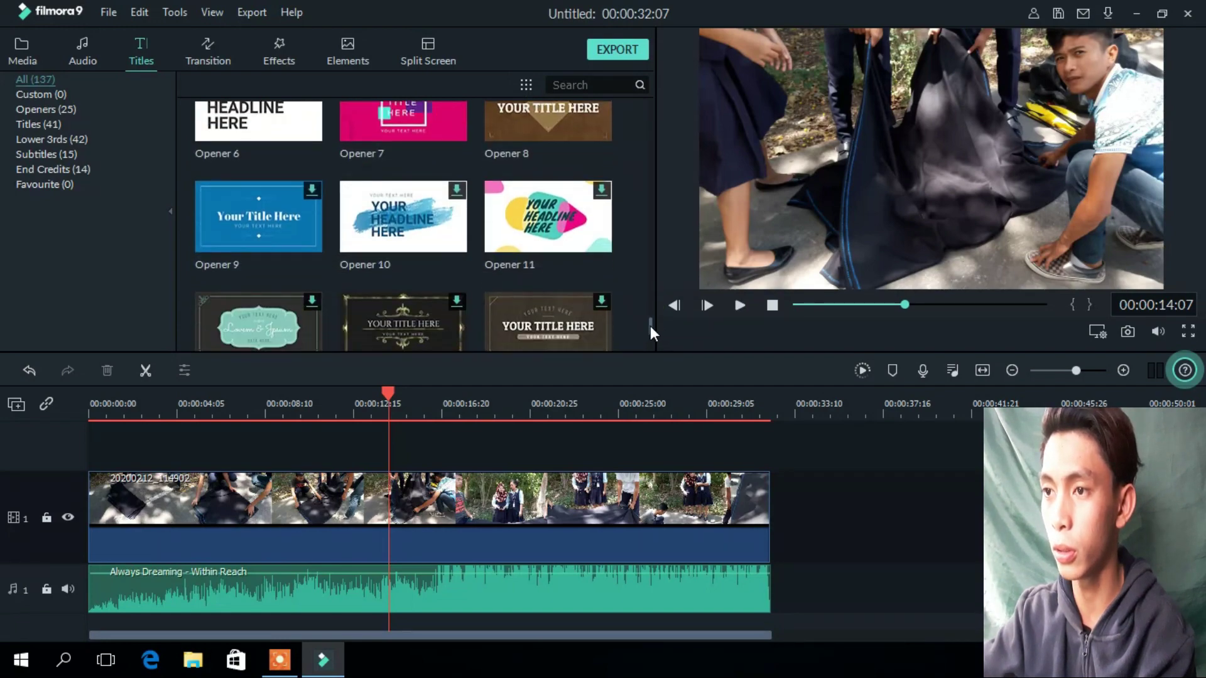
pyautogui.moveTo(650, 324)
pyautogui.mouseDown()
pyautogui.moveTo(640, 255)
pyautogui.moveTo(635, 329)
pyautogui.mouseUp()
pyautogui.scroll(10, 514, 246)
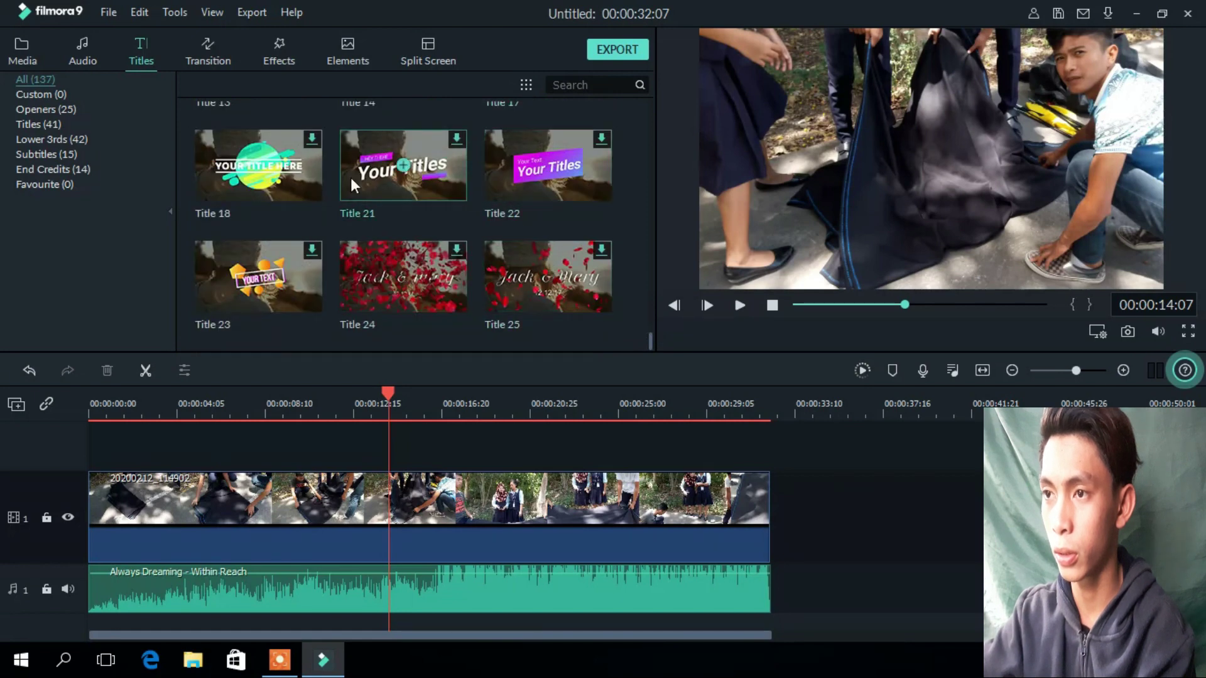
pyautogui.moveTo(304, 175); pyautogui.dragTo(75, 445)
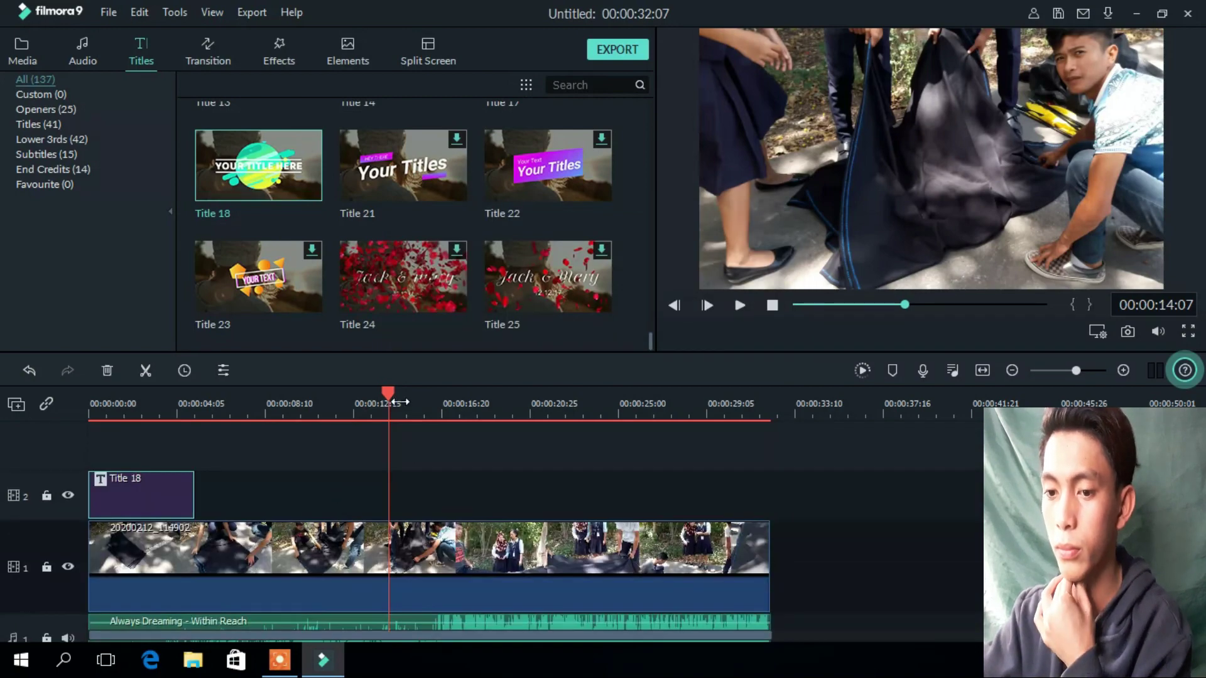
pyautogui.moveTo(372, 395); pyautogui.dragTo(119, 495)
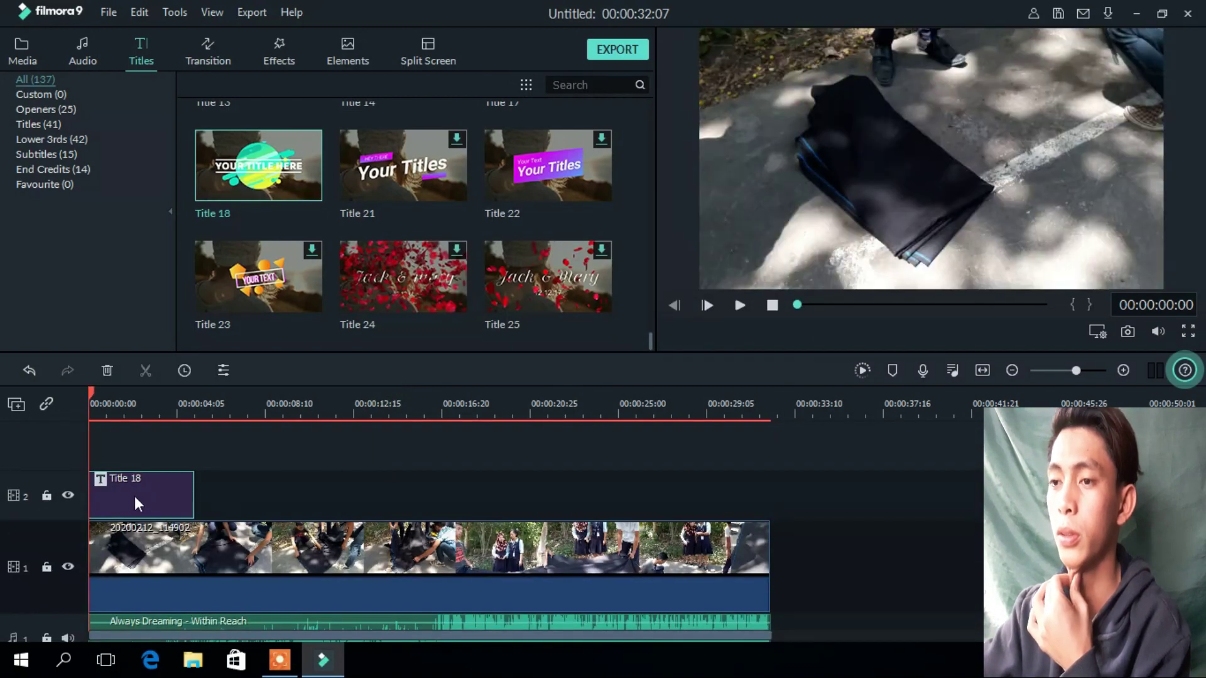
# Replace Title 18's placeholder text with 'ElEvans TV'
pyautogui.doubleClick(134, 496)
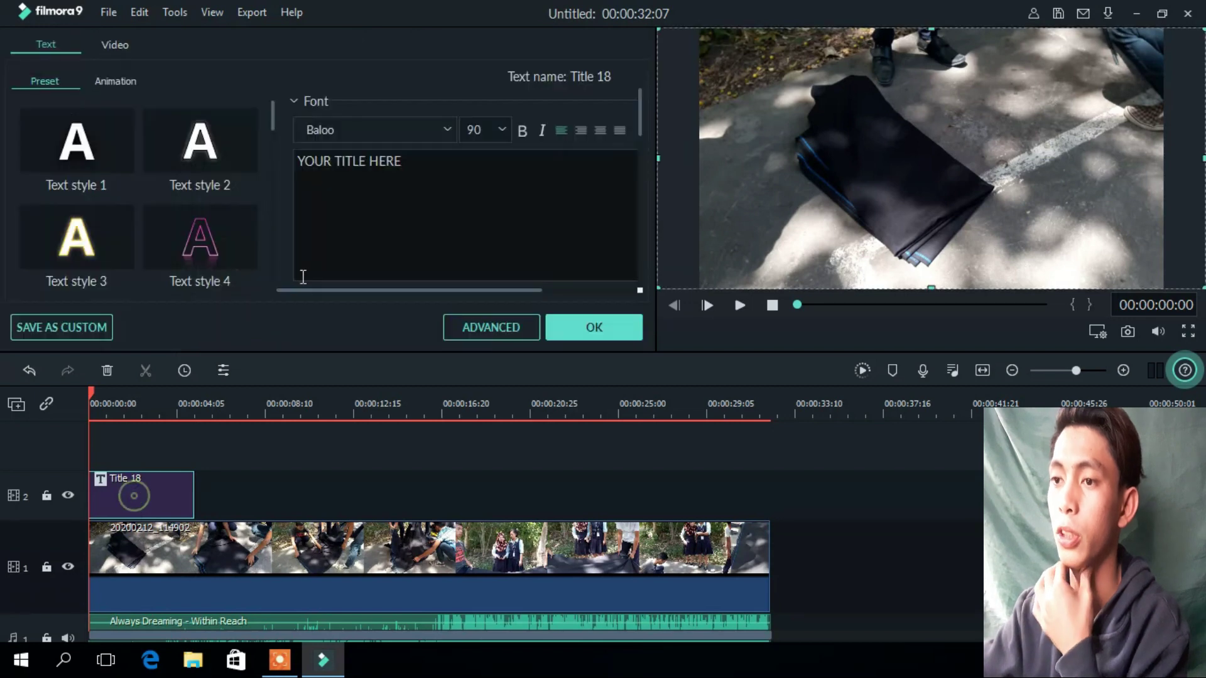
pyautogui.tripleClick(422, 162)
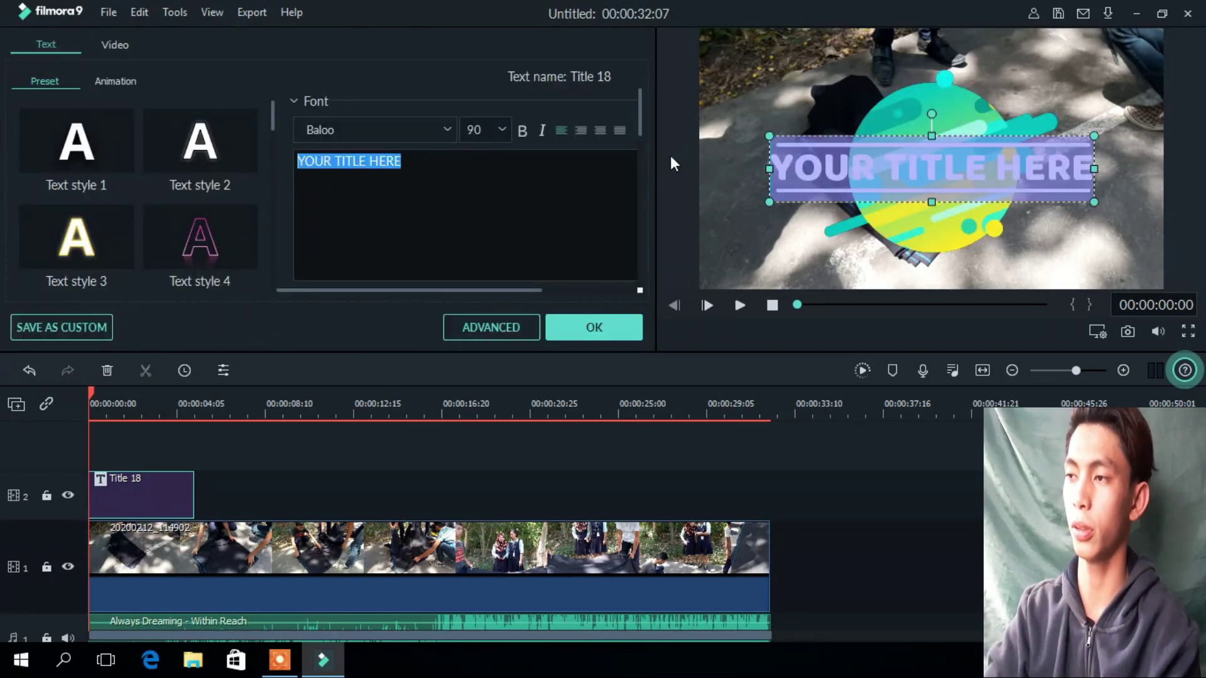
pyautogui.press('BackSpace')
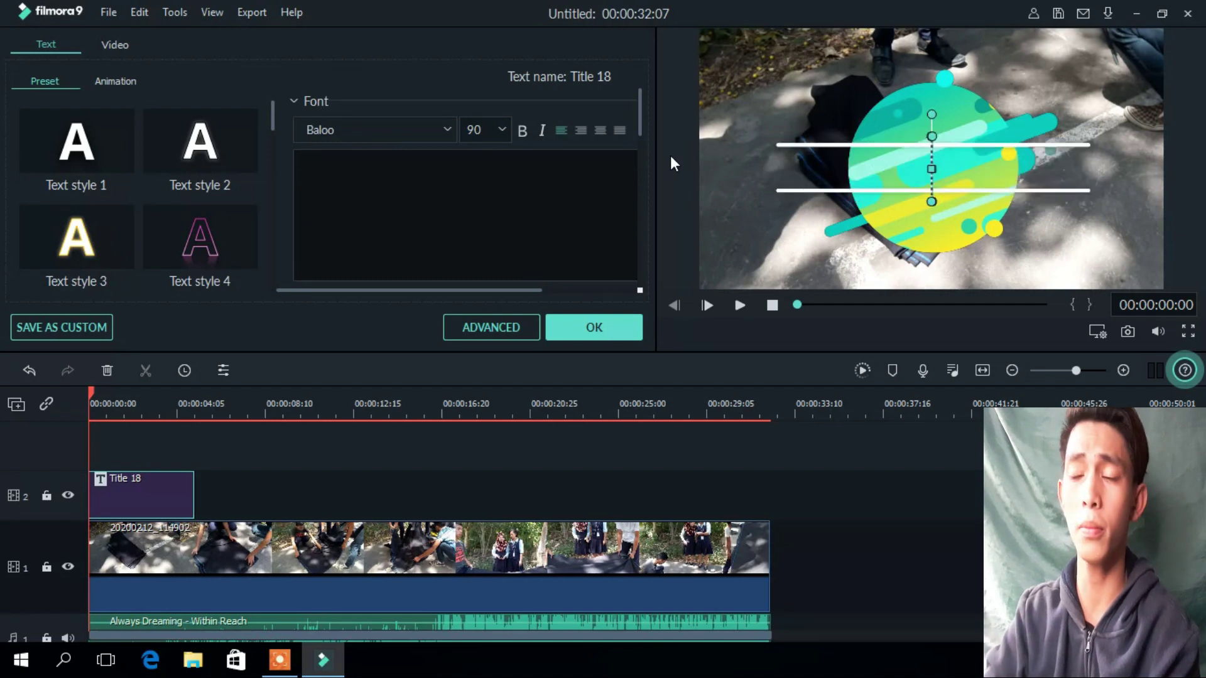
pyautogui.write('E')
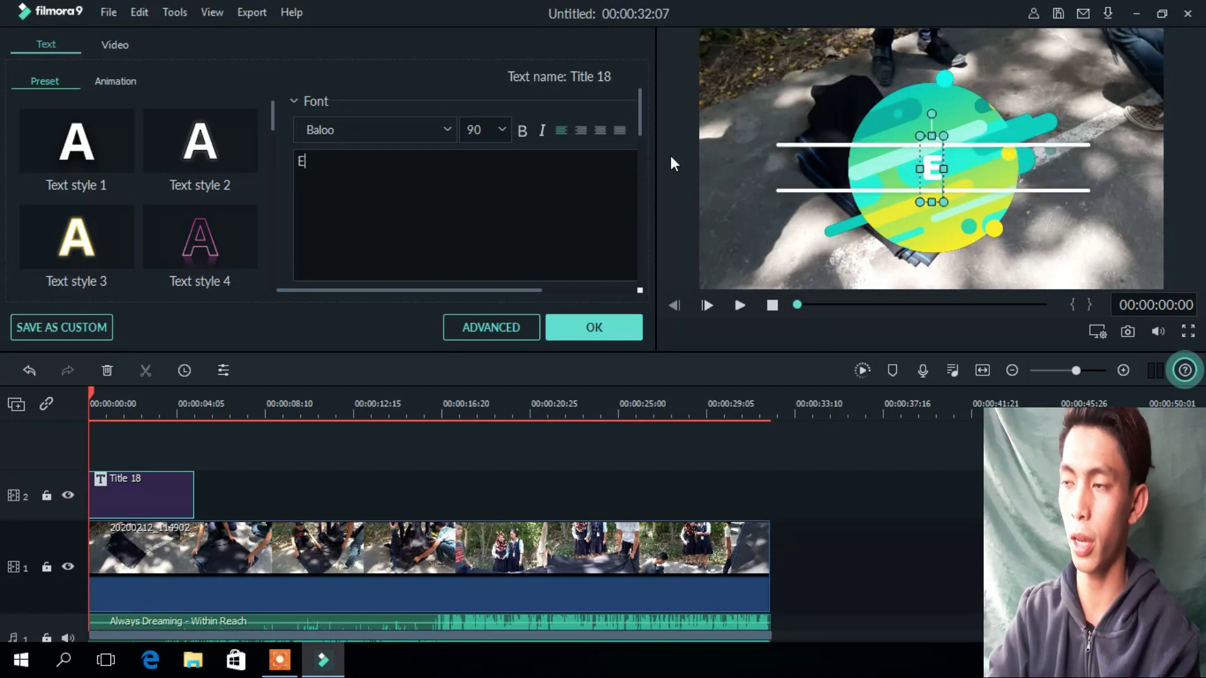
pyautogui.write('I E')
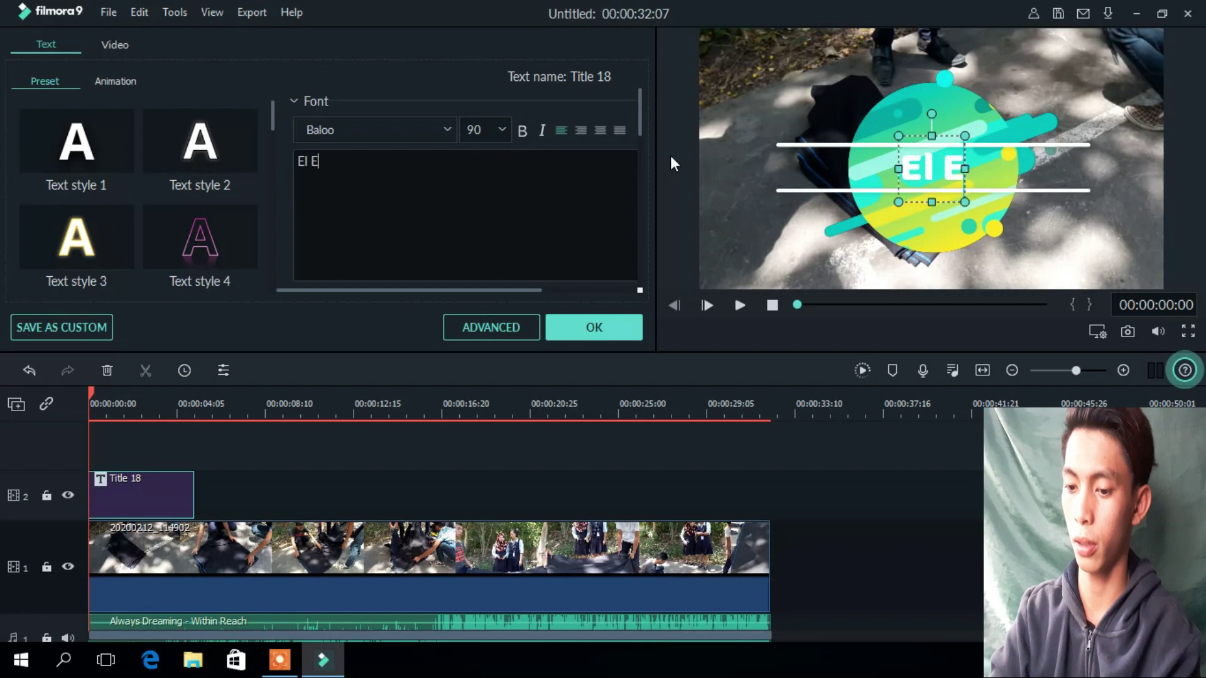
pyautogui.write('C')
pyautogui.press('BackSpace')
pyautogui.press('BackSpace')
pyautogui.press('BackSpace')
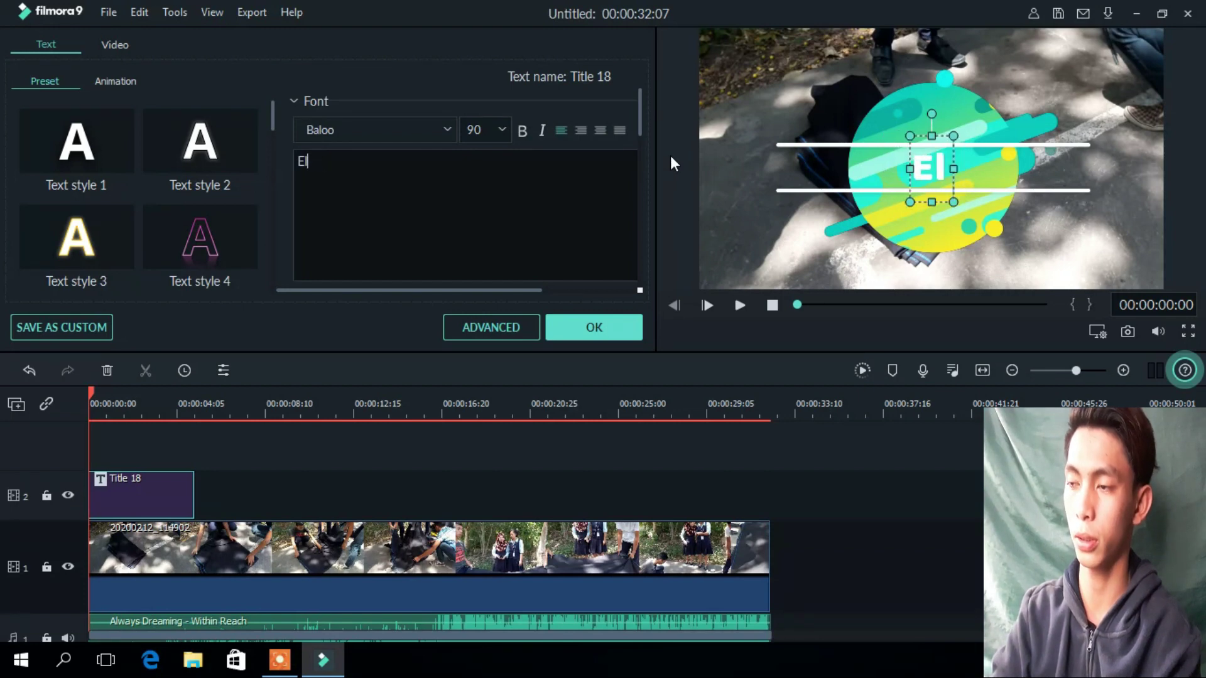
pyautogui.write('EVa')
pyautogui.press('BackSpace')
pyautogui.write('v')
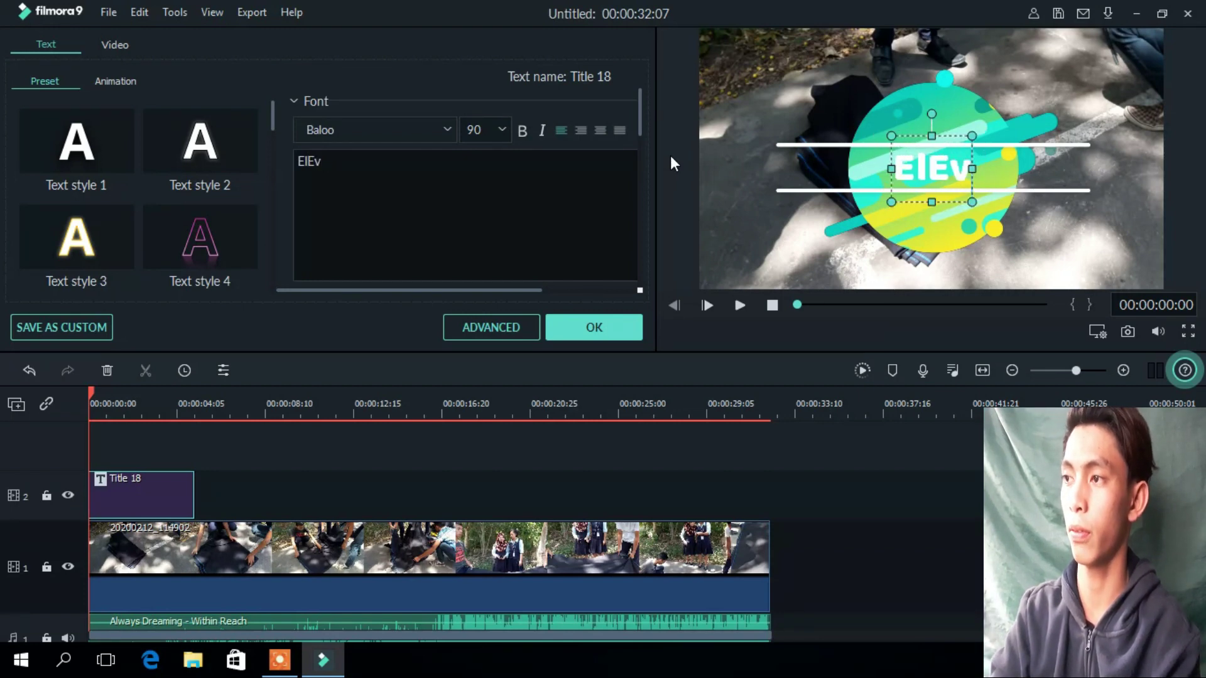
pyautogui.write('ans TTV')
pyautogui.press('BackSpace')
pyautogui.press('BackSpace')
pyautogui.write('V')
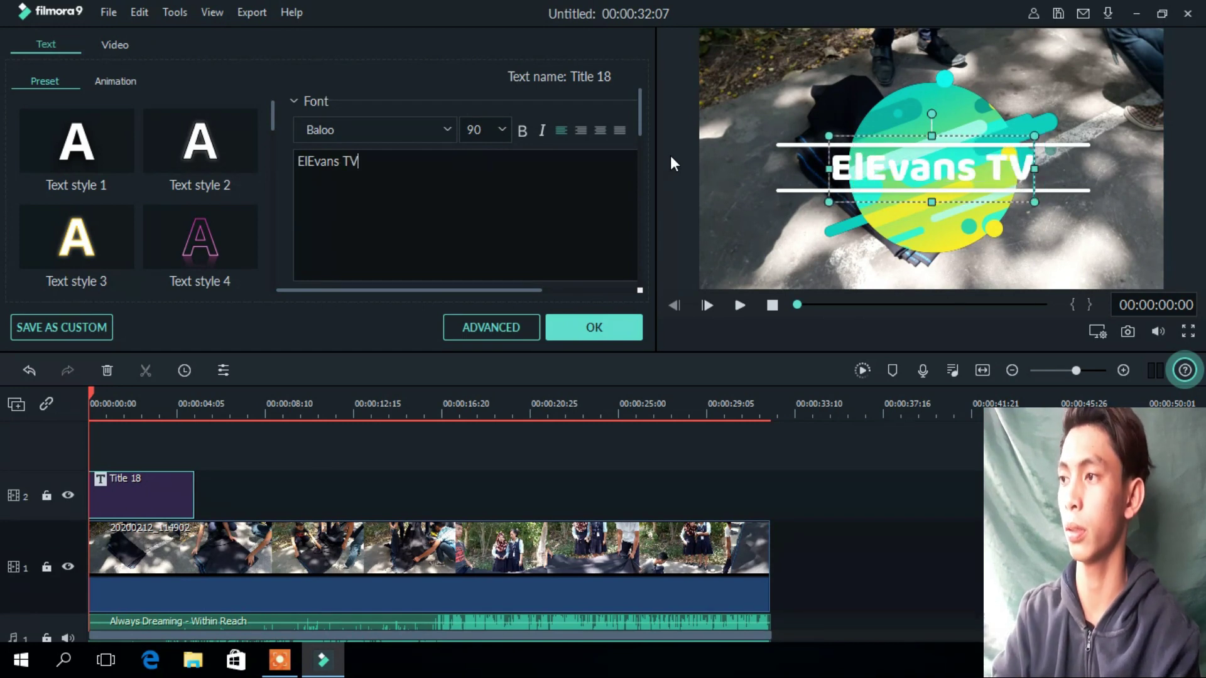
# Try Text styles 9–12 on the title, then apply the white Text style 2 and confirm
pyautogui.click(229, 144)
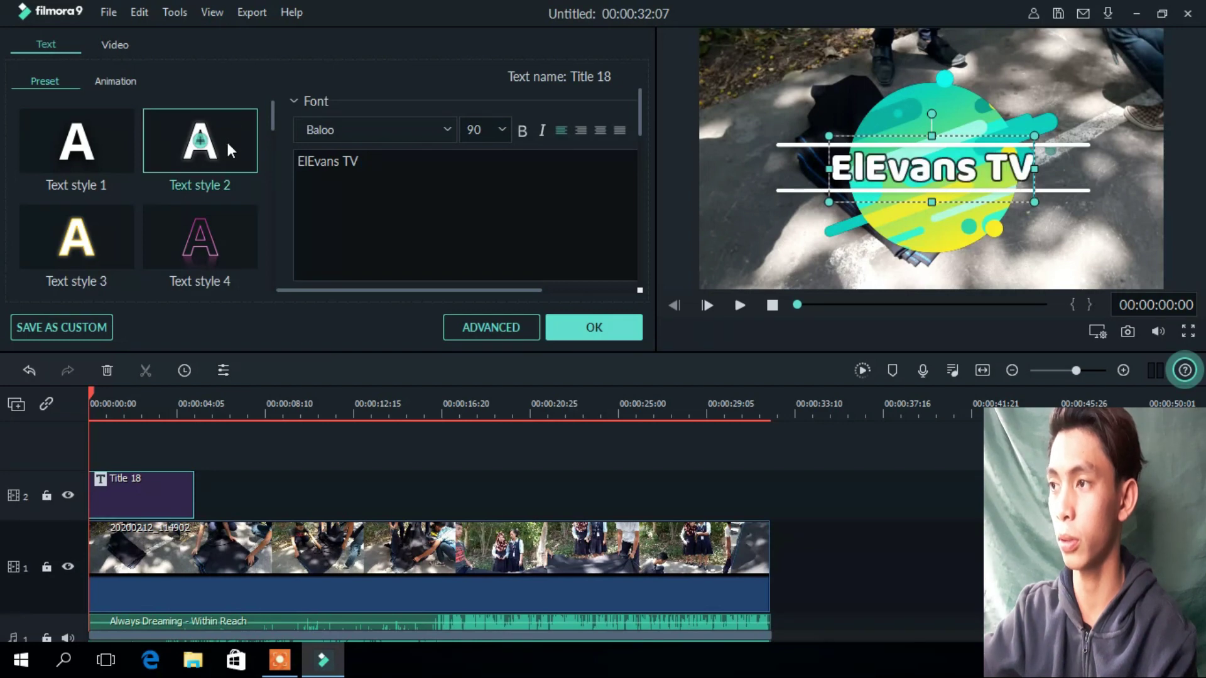
pyautogui.scroll(-2, 270, 124)
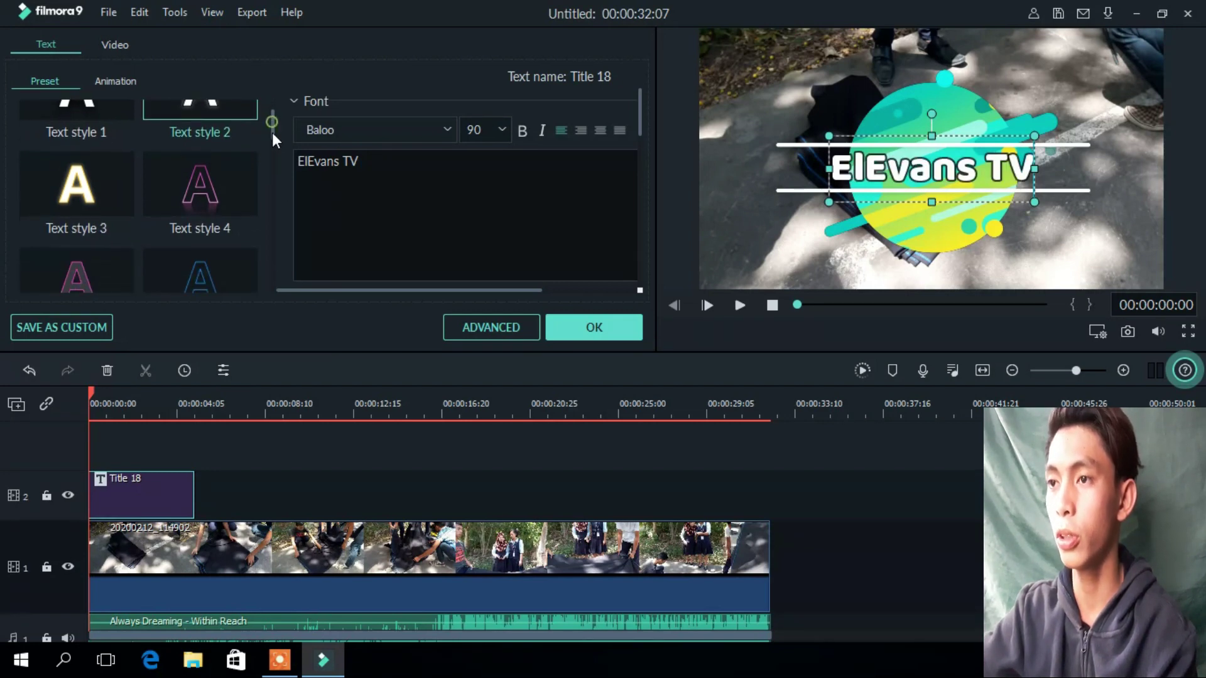
pyautogui.scroll(-5, 276, 133)
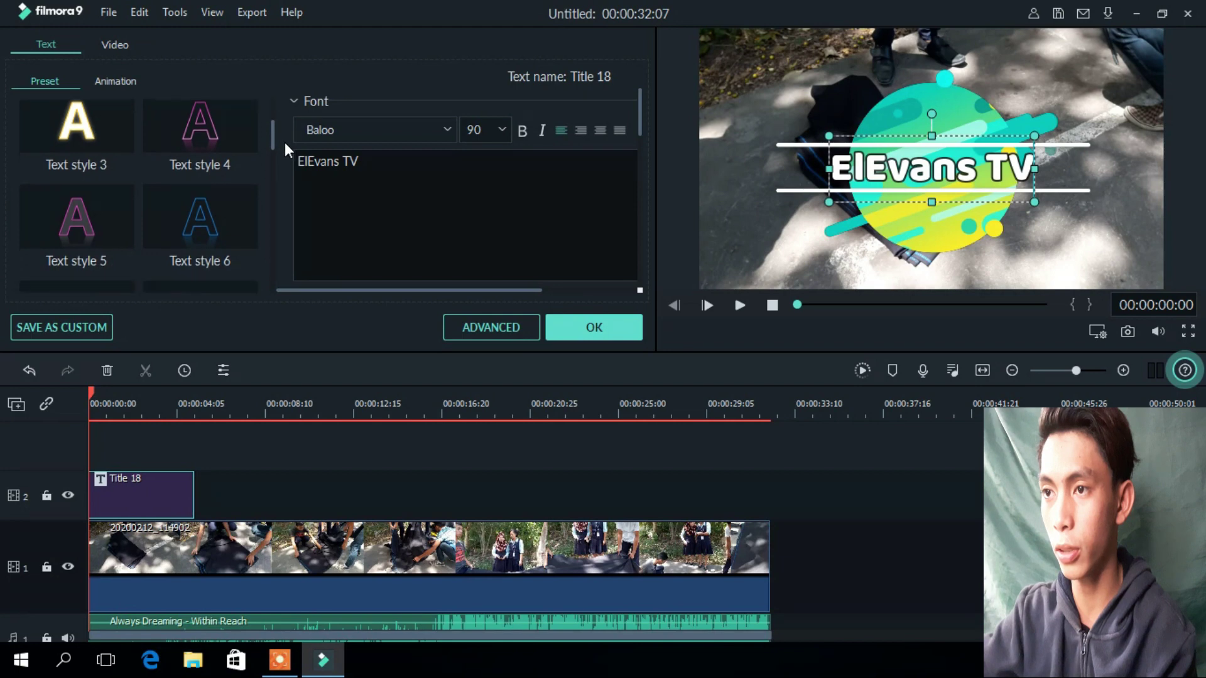
pyautogui.scroll(-3, 283, 168)
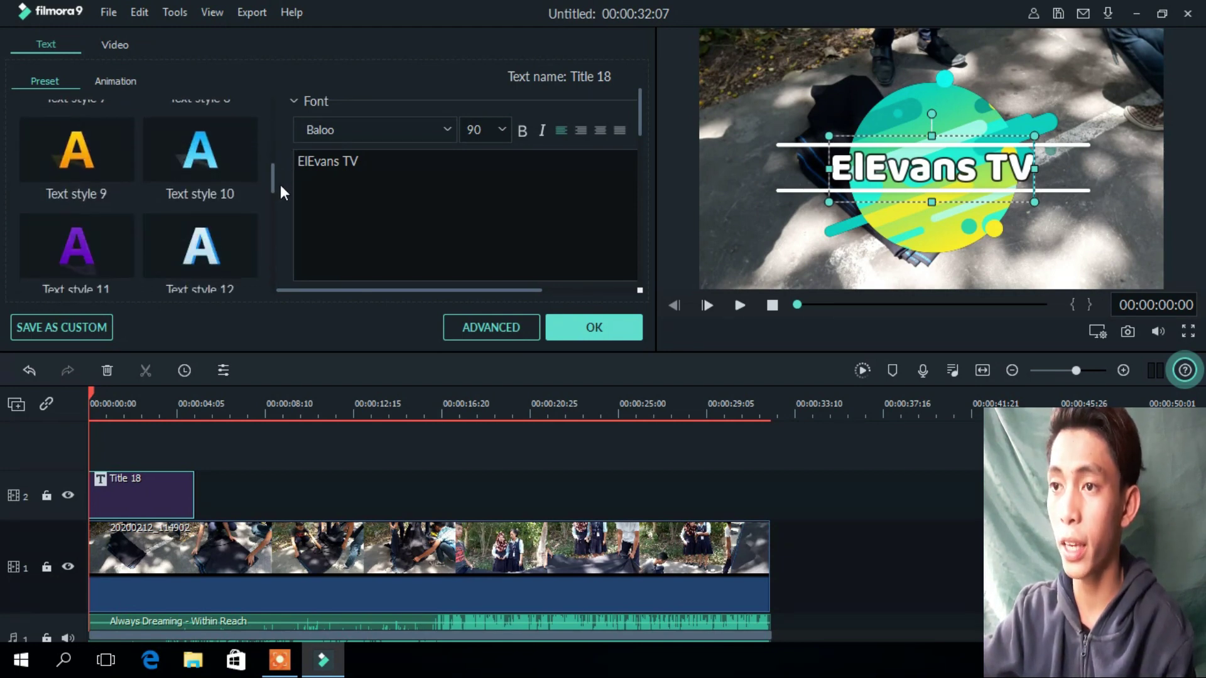
pyautogui.click(221, 157)
pyautogui.click(230, 239)
pyautogui.click(120, 226)
pyautogui.click(121, 142)
pyautogui.moveTo(271, 179); pyautogui.dragTo(277, 118)
pyautogui.click(244, 133)
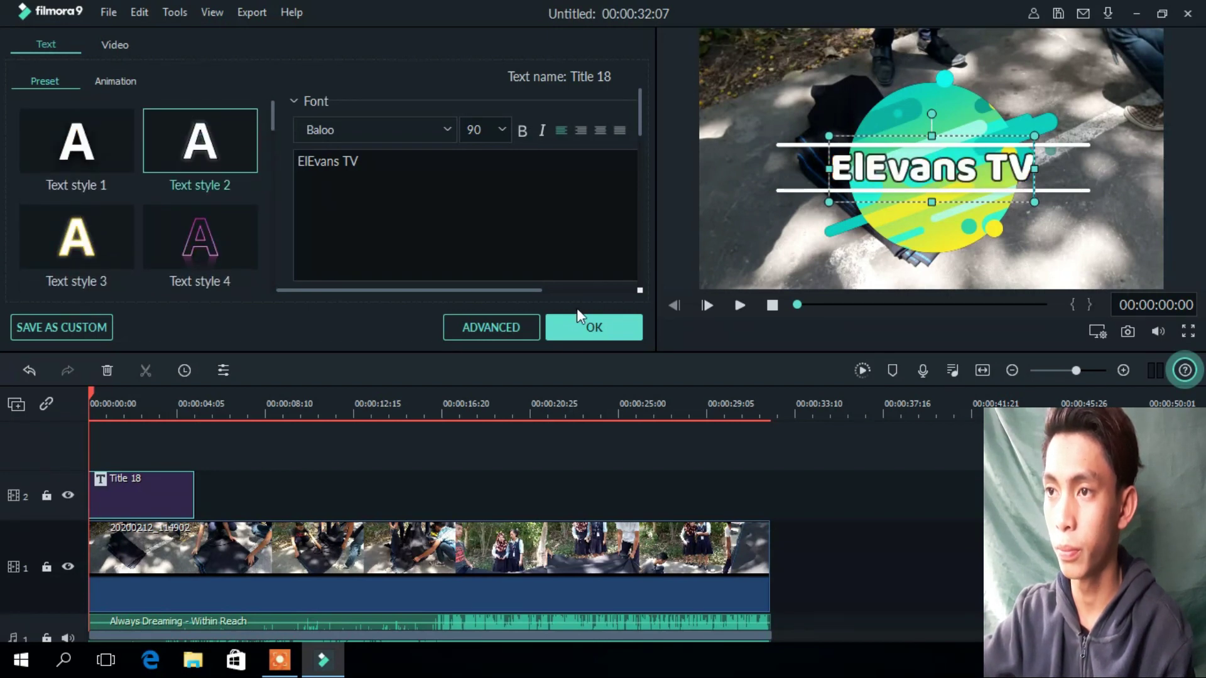
pyautogui.click(582, 322)
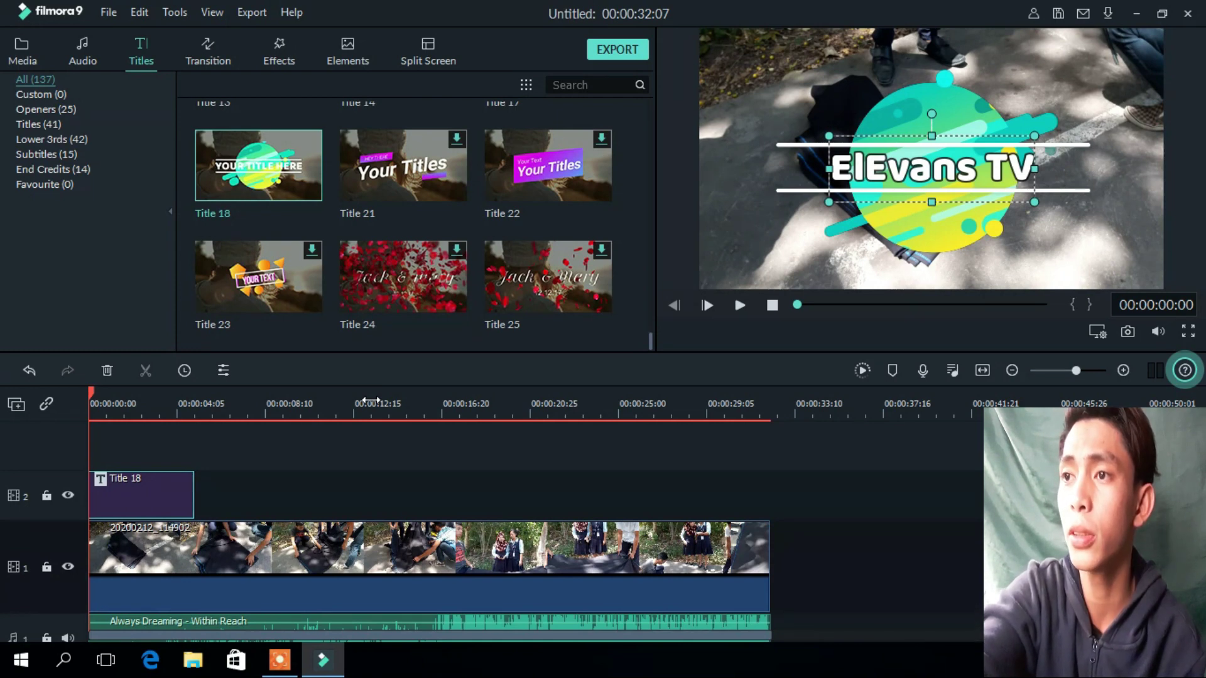
# Switch the library to Transition, listing 178 transitions such as Dissolve and Fade
pyautogui.click(211, 47)
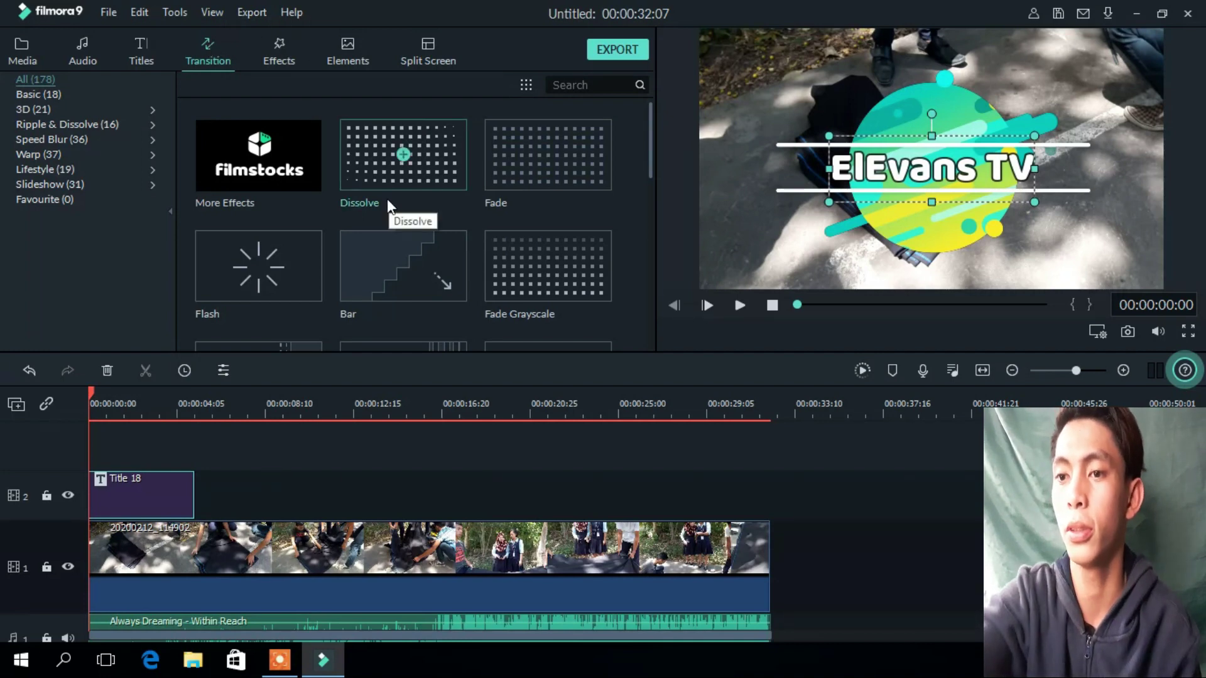
# Add Page Curl transitions at the video clip's start and Title 18's end, then preview them
pyautogui.scroll(-10, 402, 201)
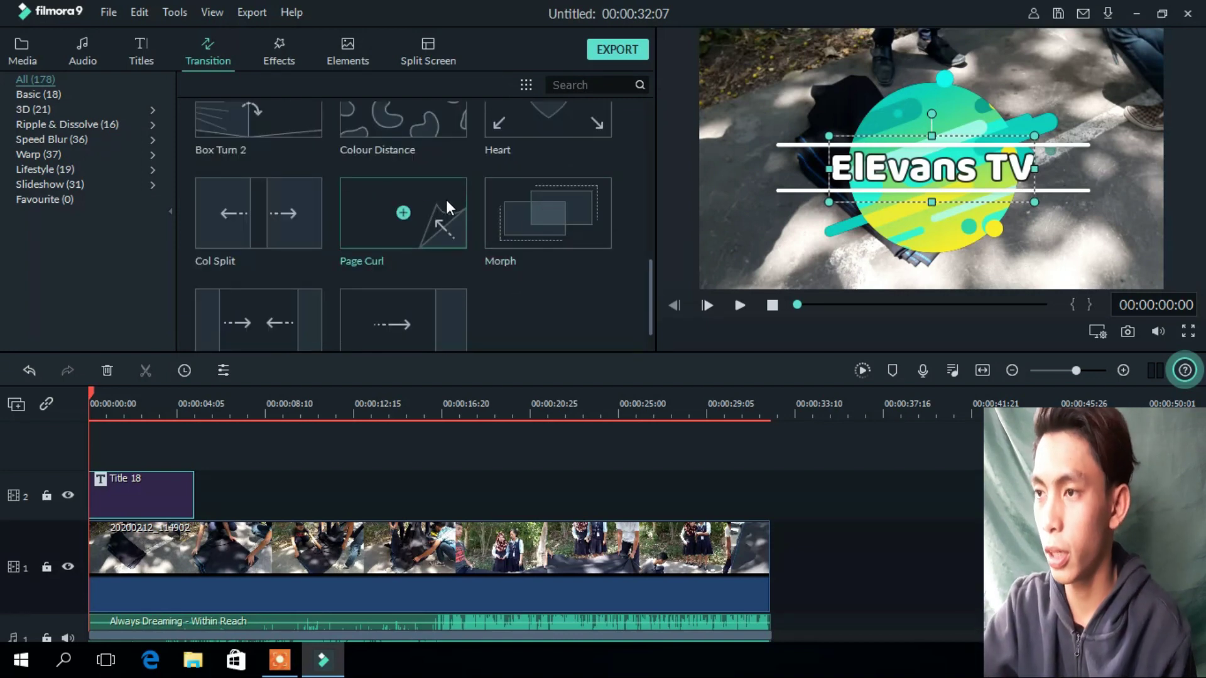
pyautogui.moveTo(446, 200); pyautogui.dragTo(113, 562)
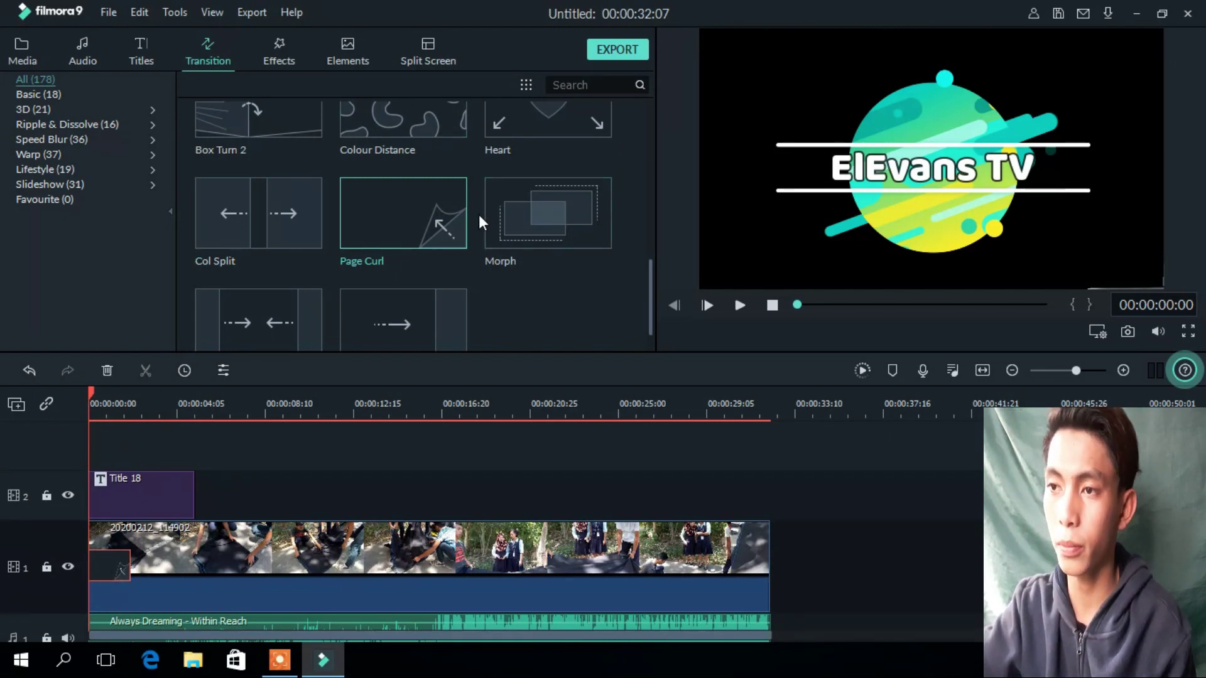
pyautogui.moveTo(435, 212); pyautogui.dragTo(185, 496)
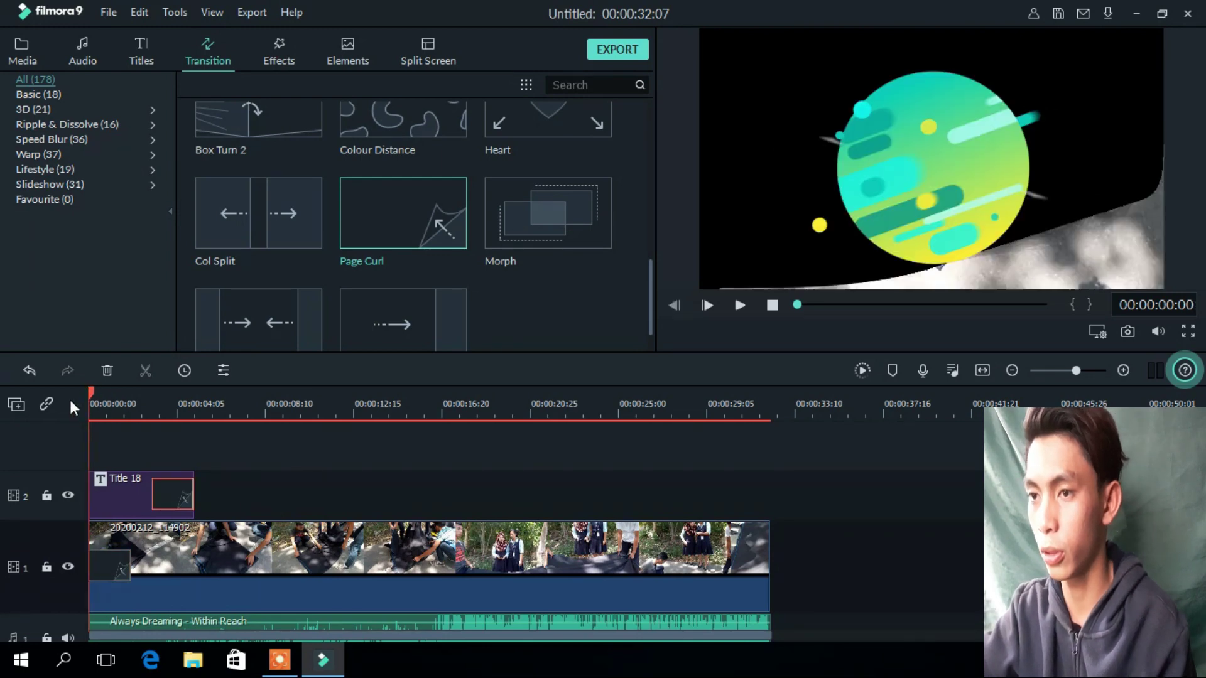
pyautogui.press('space')
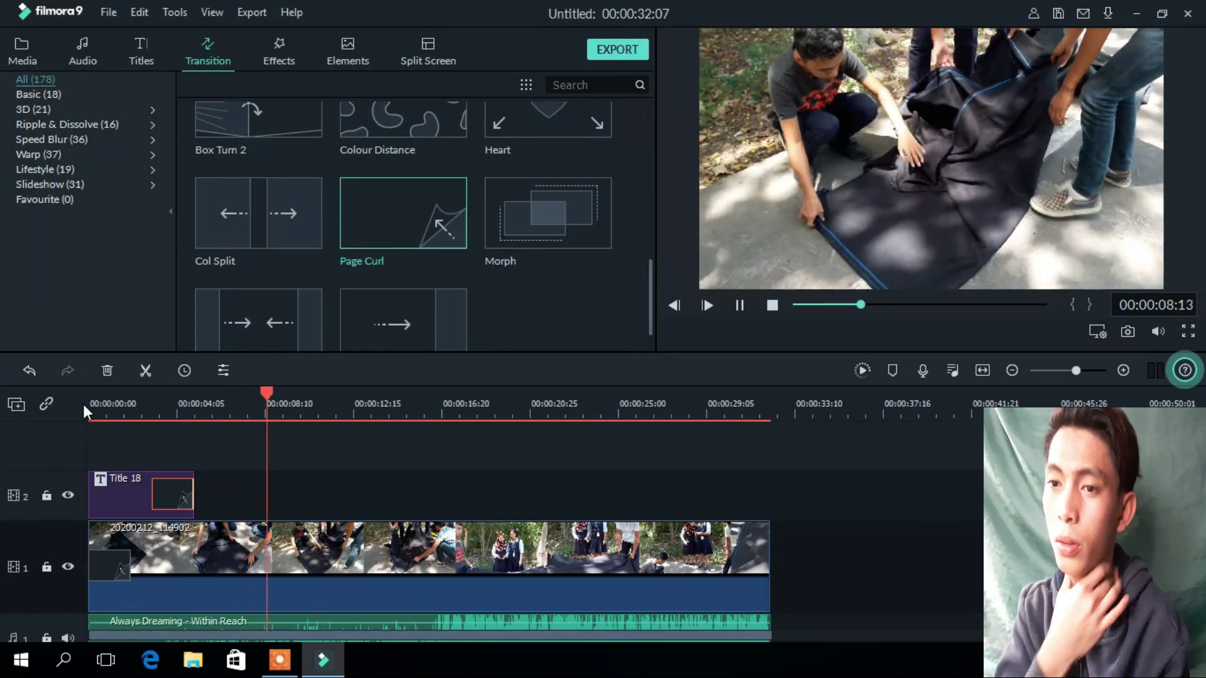
pyautogui.click(137, 506)
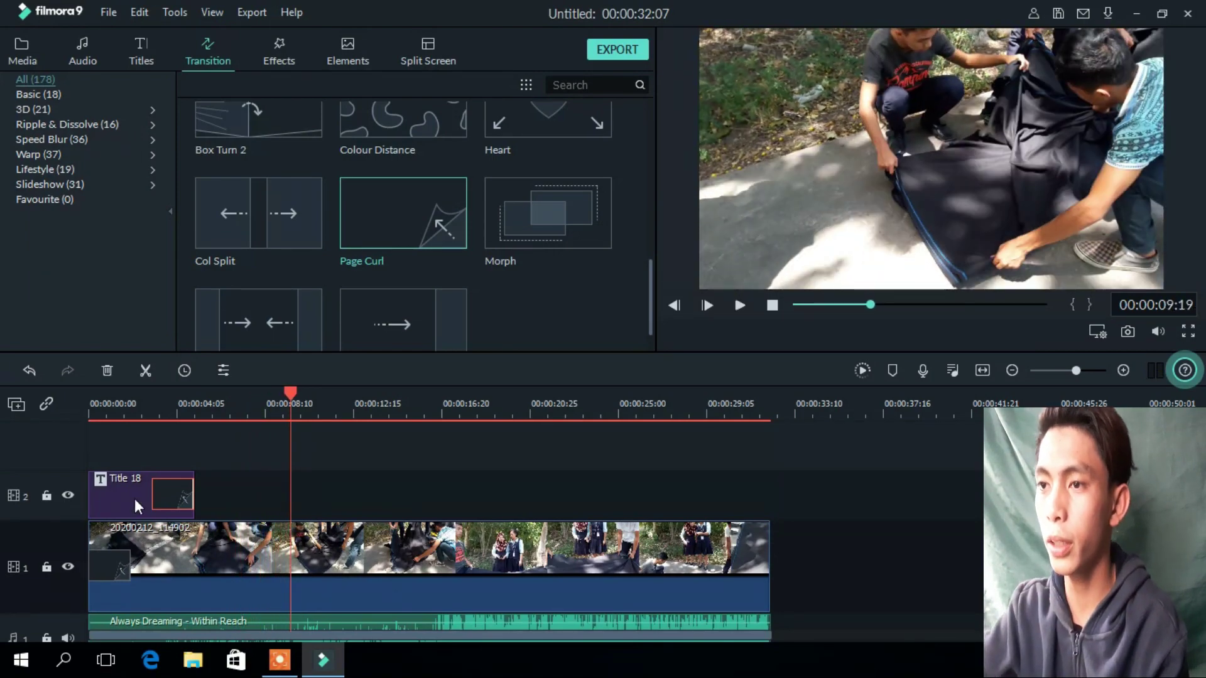
pyautogui.doubleClick(134, 497)
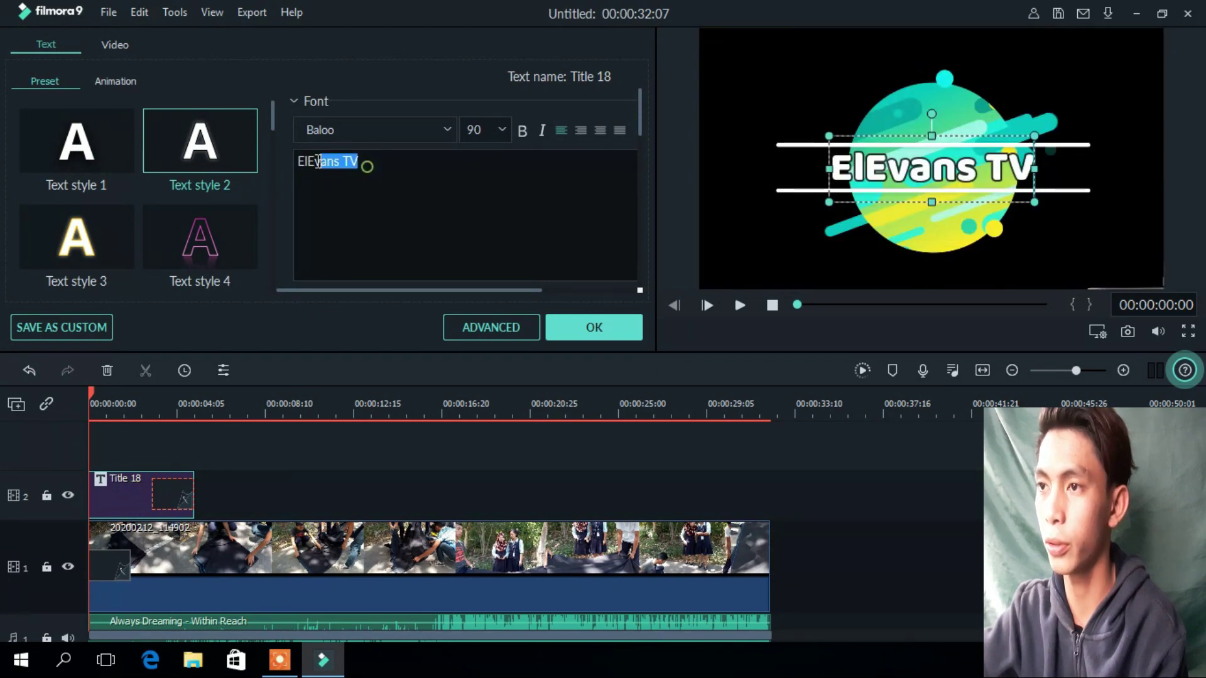
pyautogui.moveTo(366, 164); pyautogui.dragTo(296, 165)
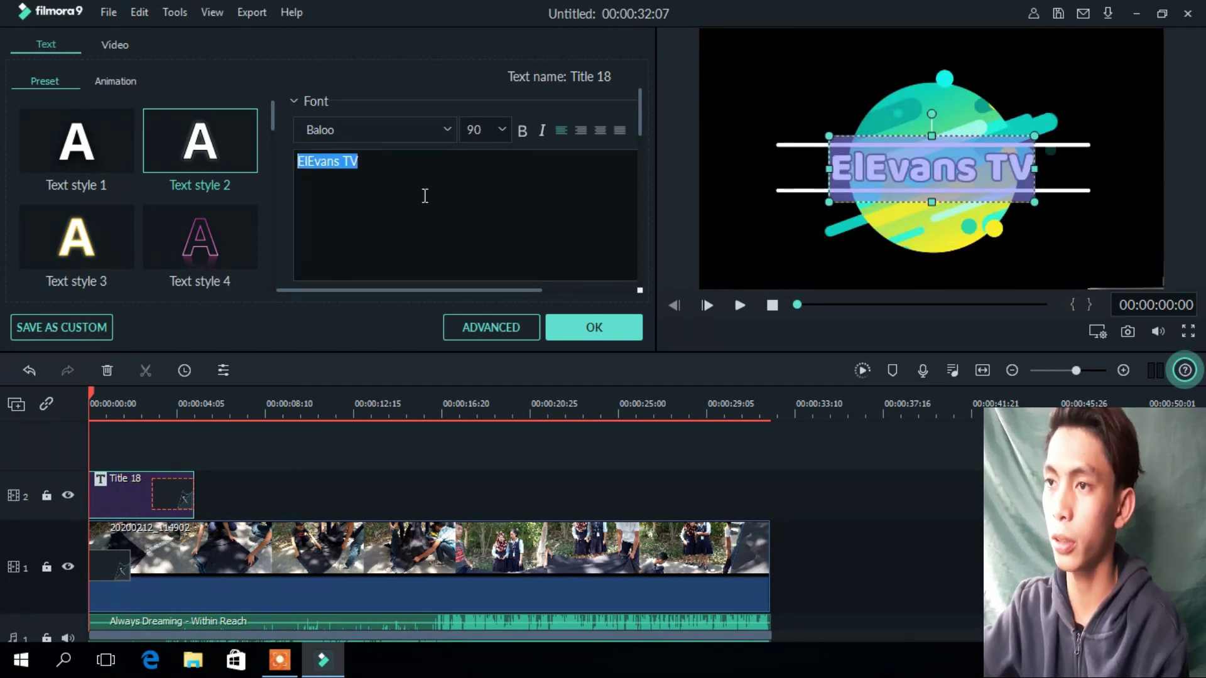
pyautogui.press('BackSpace')
pyautogui.write('EL')
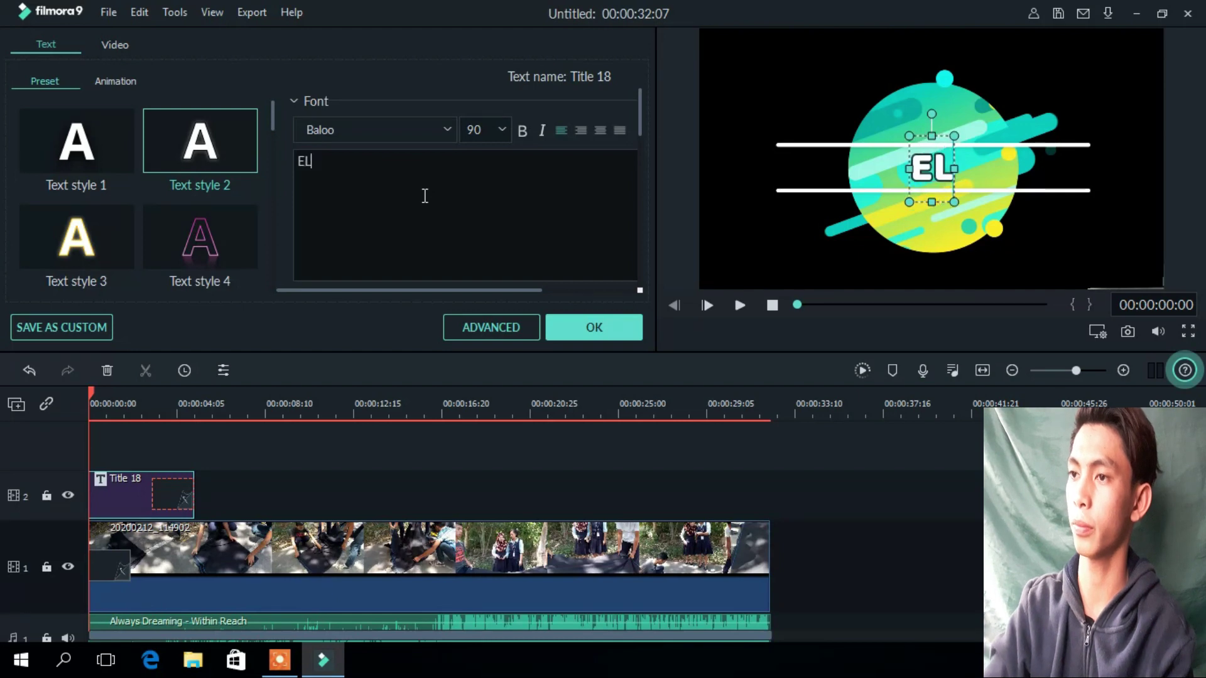
pyautogui.write('E')
pyautogui.press('BackSpace')
pyautogui.press('BackSpace')
pyautogui.write('l')
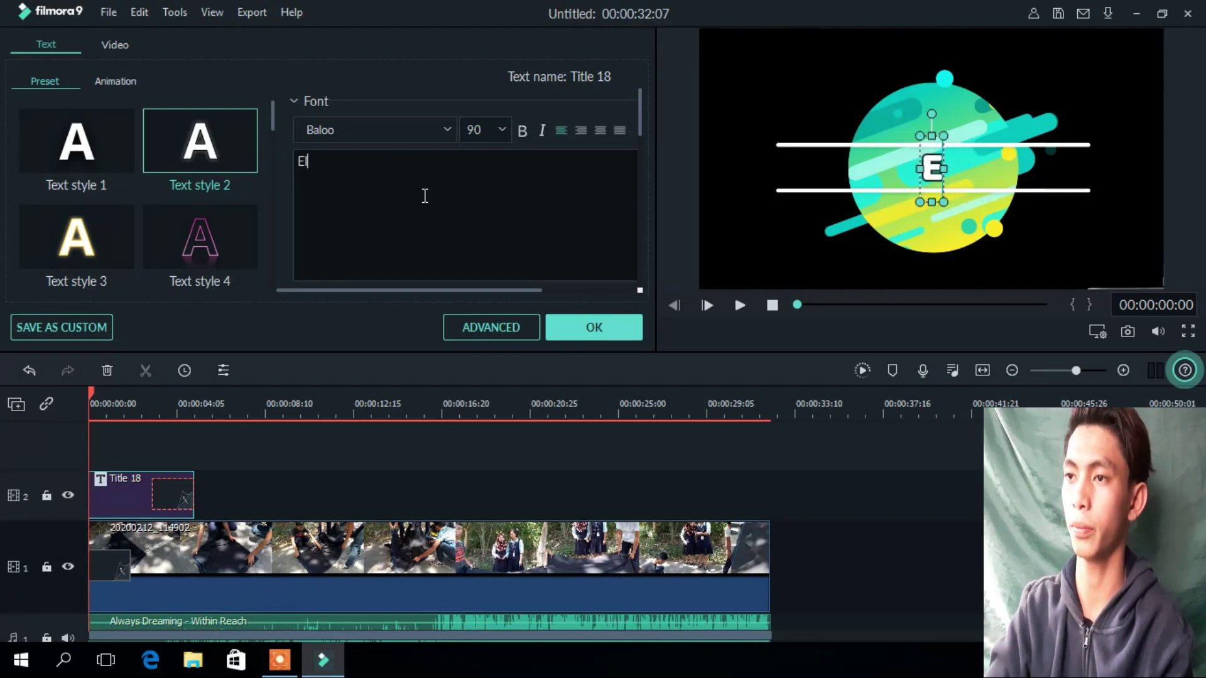
pyautogui.write('EVANS')
pyautogui.press('BackSpace')
pyautogui.press('BackSpace')
pyautogui.press('BackSpace')
pyautogui.press('BackSpace')
pyautogui.write('v')
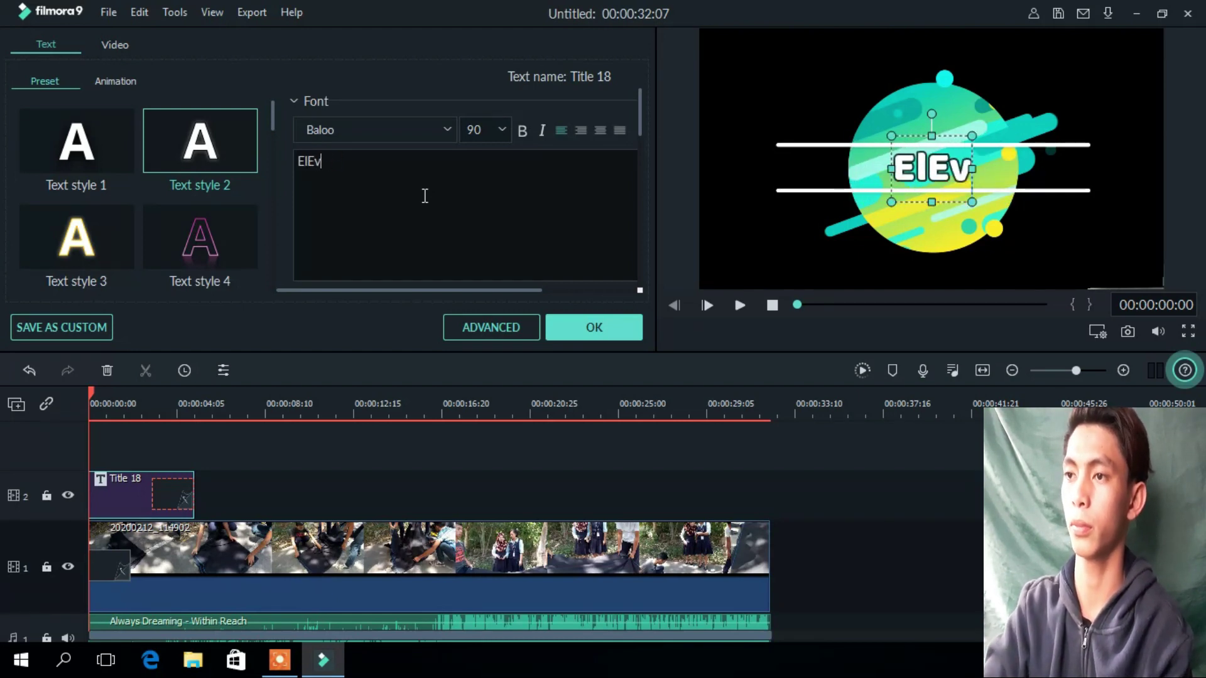
pyautogui.write('ans TV')
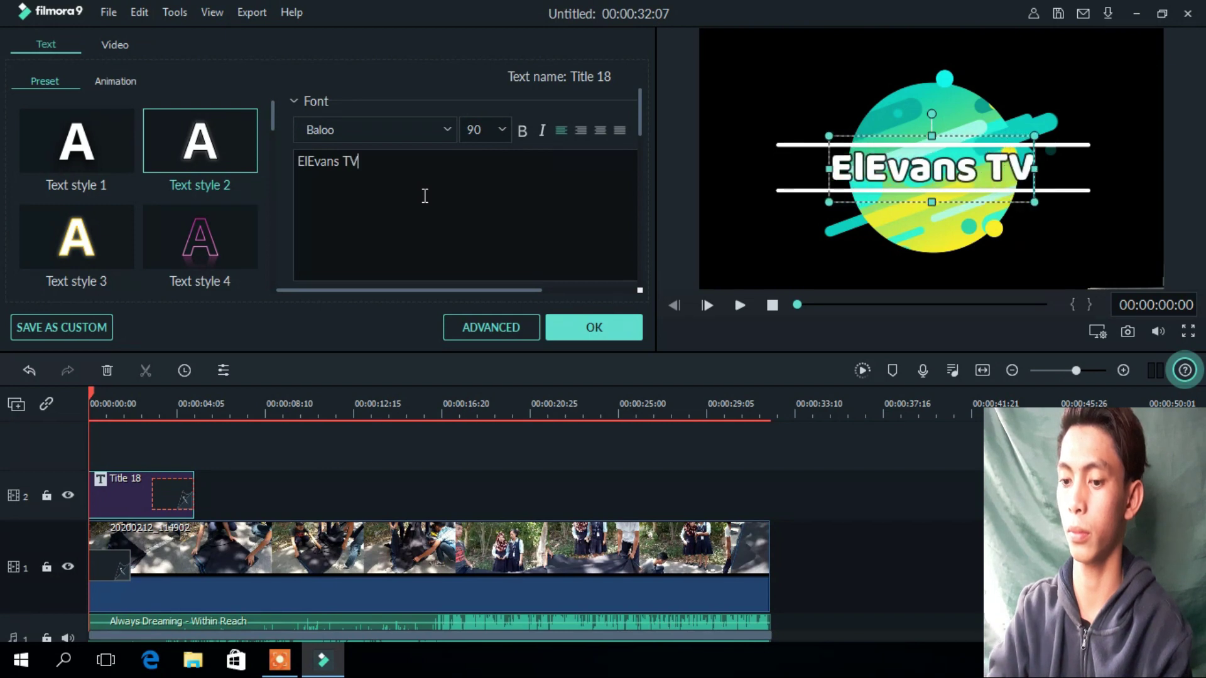
pyautogui.click(594, 327)
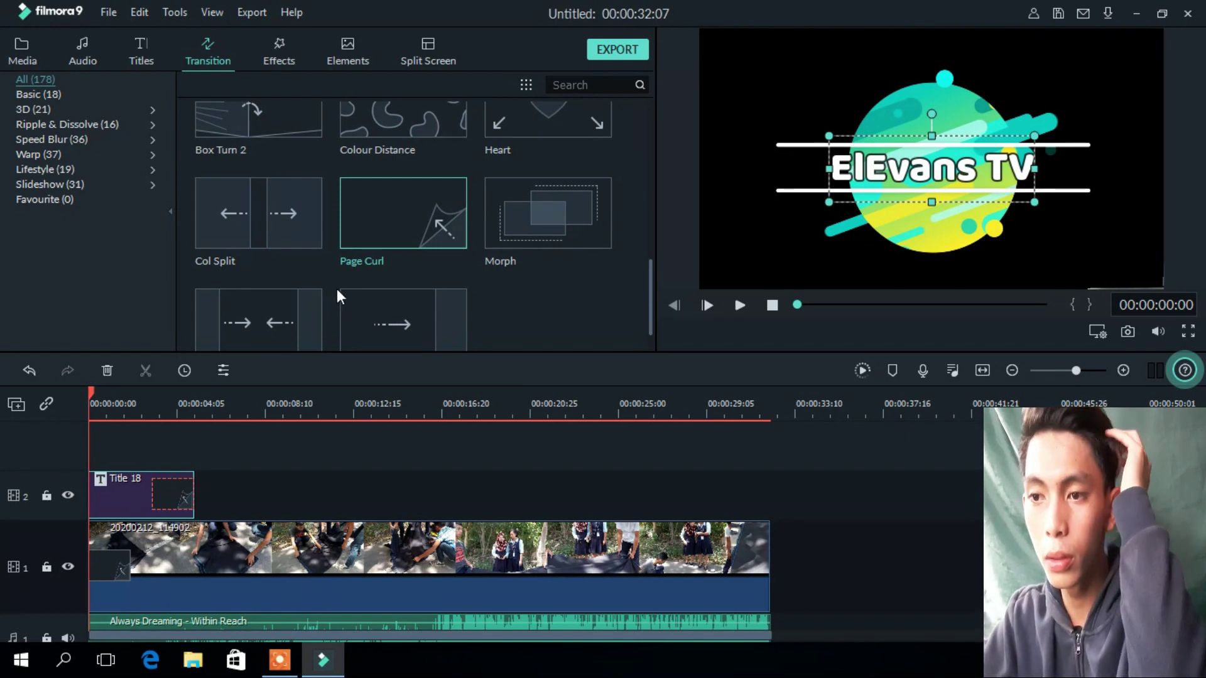
# Drop the Blue Explosion filter onto the track-1 video clip and preview it from the start
pyautogui.click(527, 314)
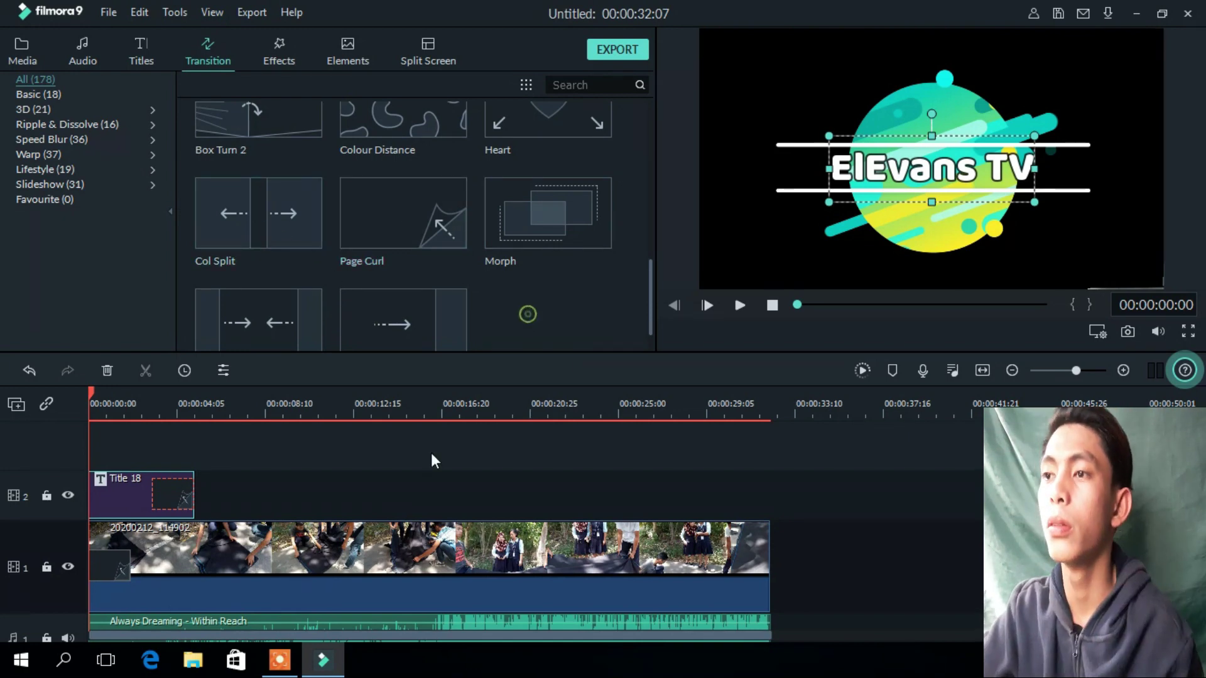
pyautogui.click(282, 47)
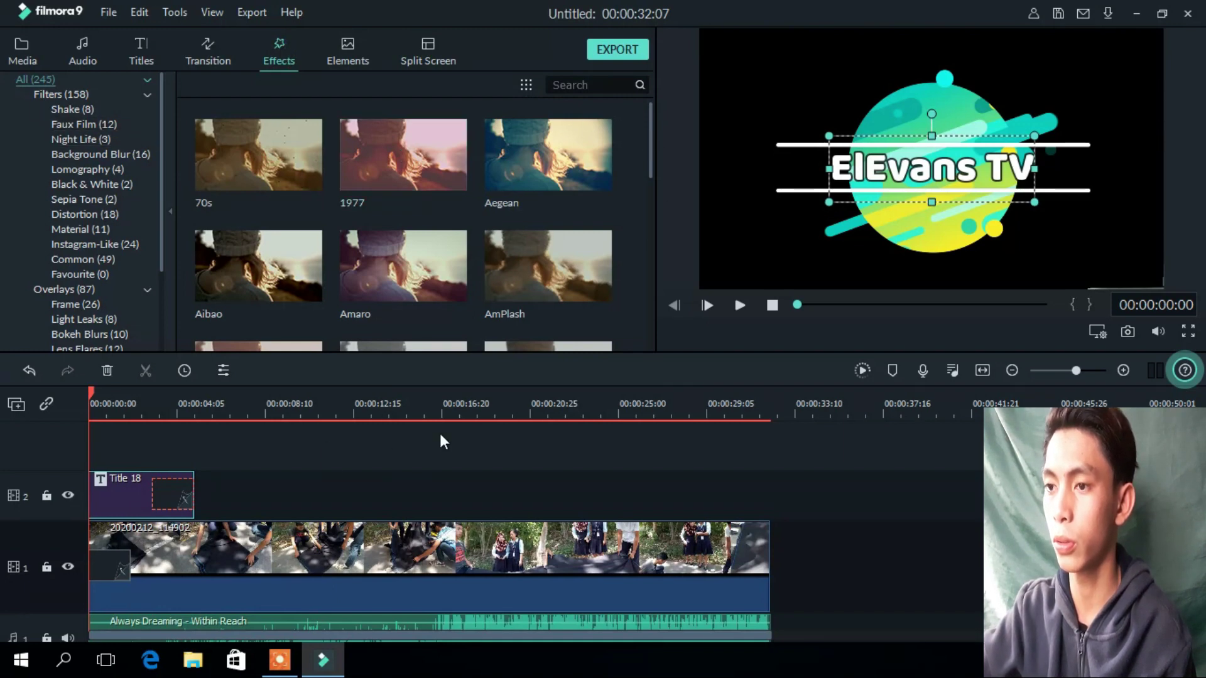
pyautogui.moveTo(650, 131); pyautogui.dragTo(666, 227)
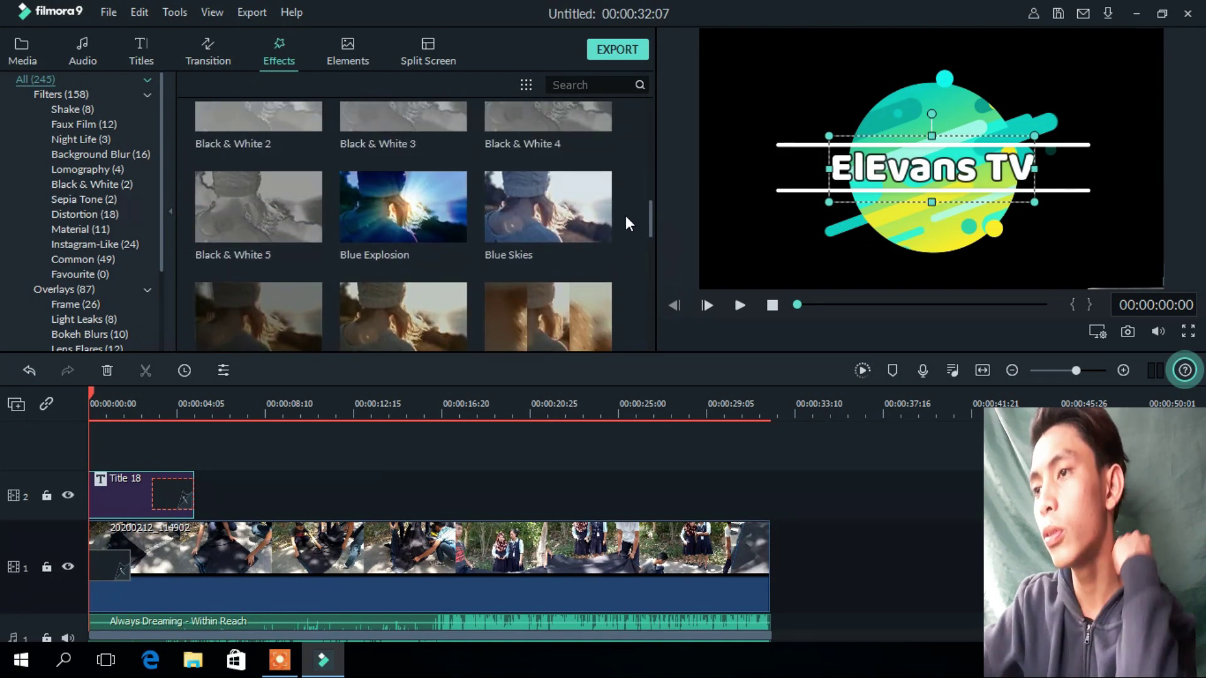
pyautogui.moveTo(457, 199)
pyautogui.moveTo(457, 198); pyautogui.dragTo(205, 540)
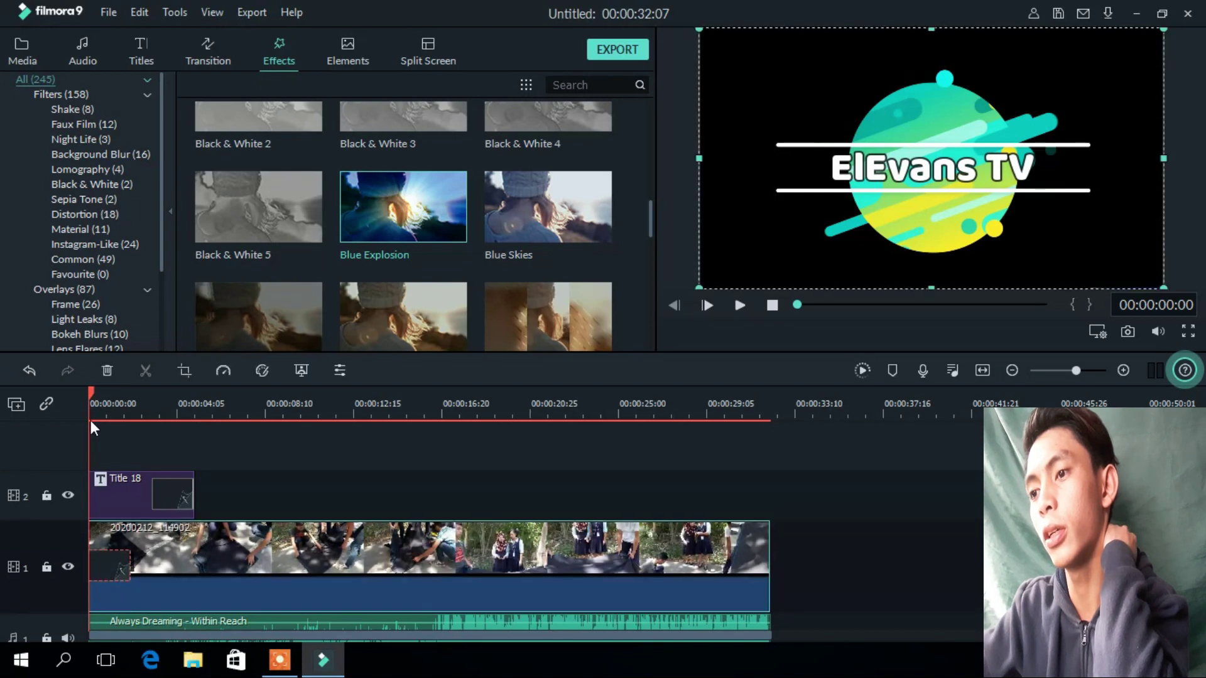
pyautogui.moveTo(92, 393); pyautogui.dragTo(4, 453)
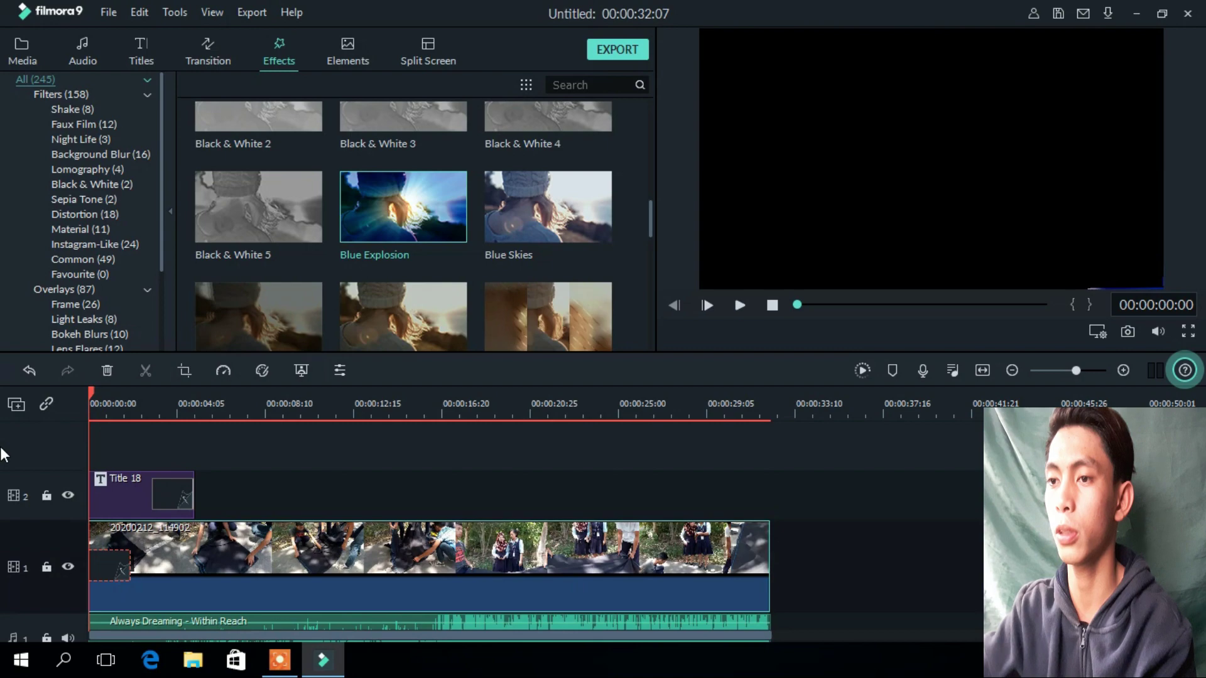
pyautogui.press('space')
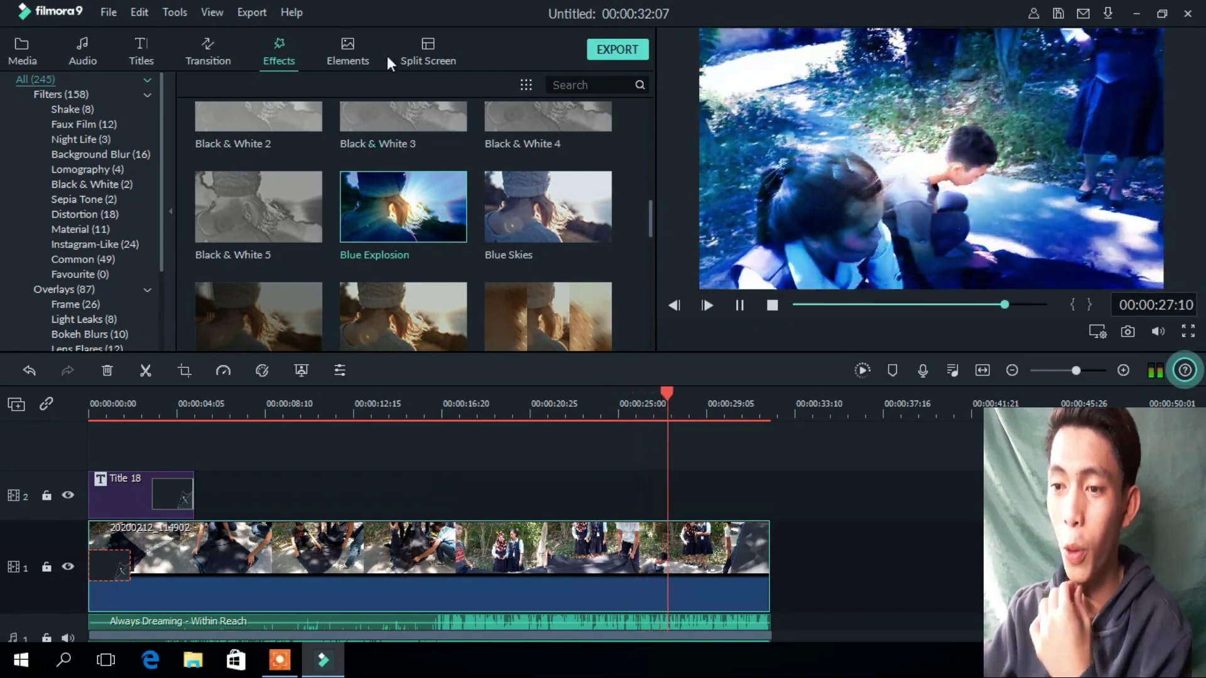
# Place Element Love 6 from the Love elements on track 2 after Title 18 and preview it
pyautogui.click(344, 50)
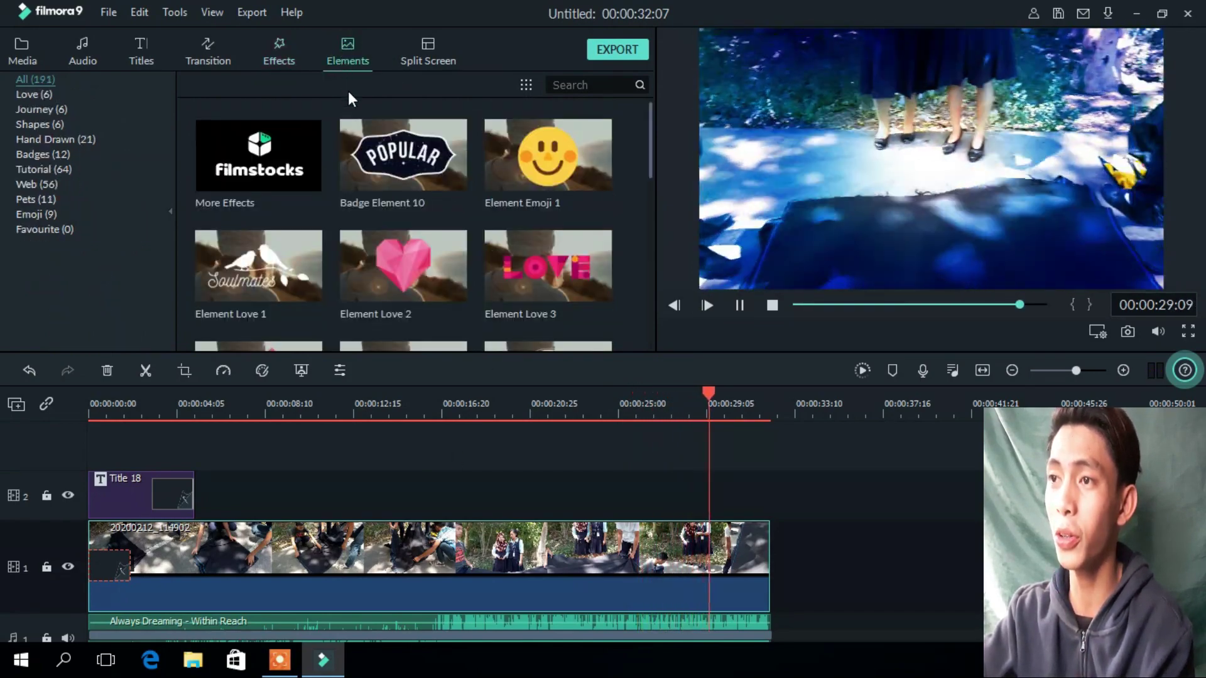
pyautogui.press('space')
pyautogui.moveTo(651, 153); pyautogui.dragTo(653, 314)
pyautogui.scroll(-5, 653, 307)
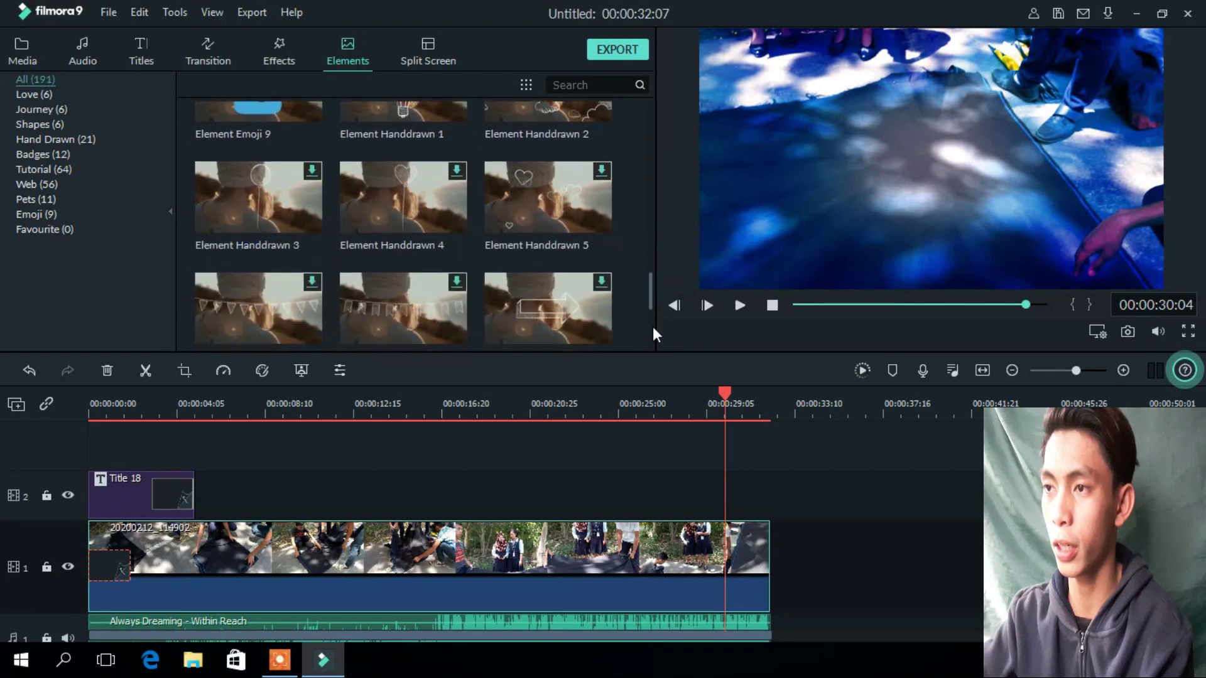
pyautogui.scroll(-10, 649, 321)
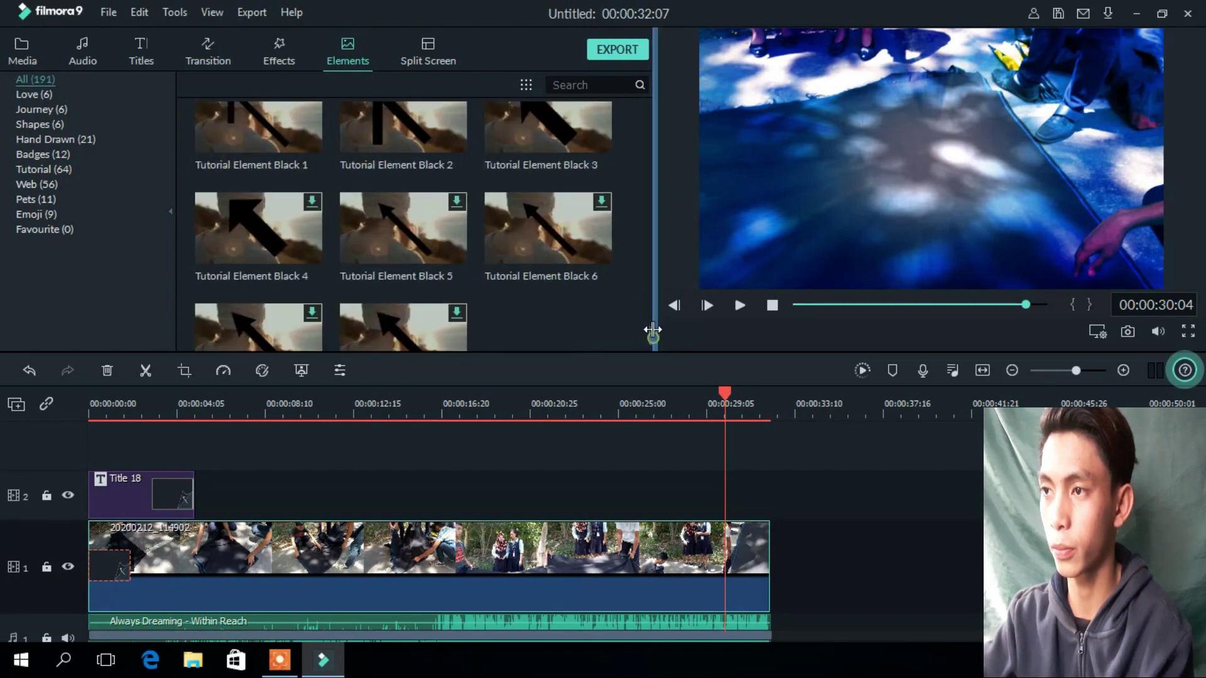
pyautogui.moveTo(650, 329); pyautogui.dragTo(659, 134)
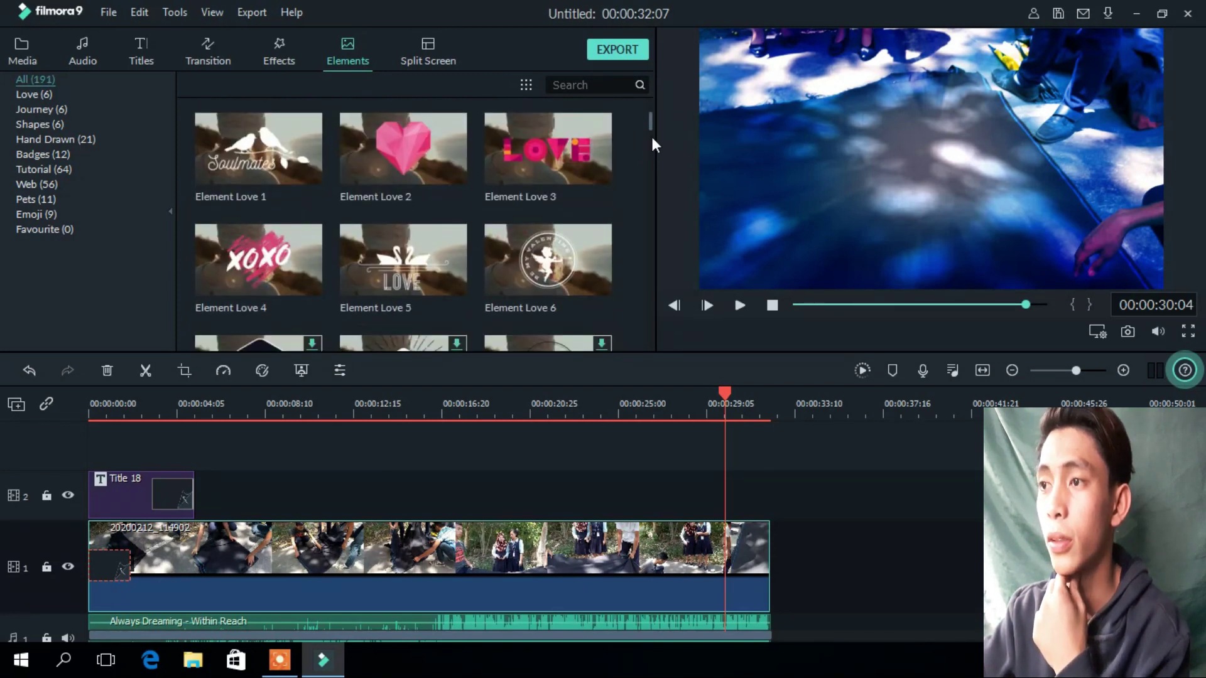
pyautogui.moveTo(568, 266); pyautogui.dragTo(194, 496)
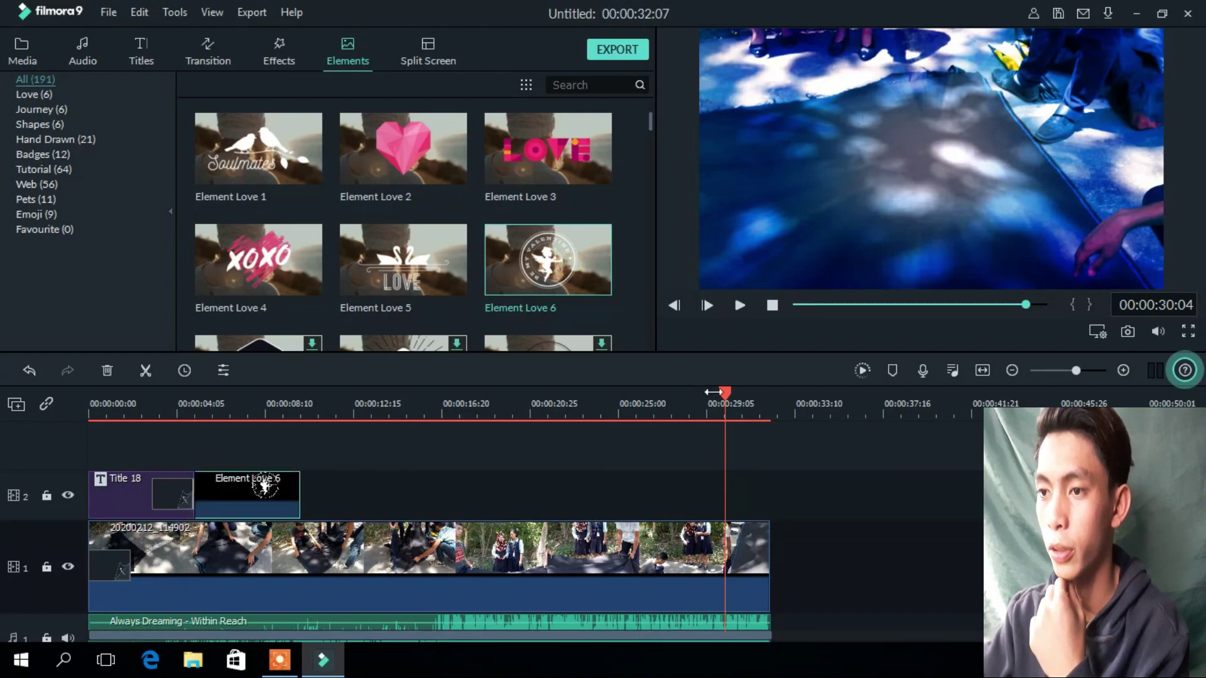
pyautogui.moveTo(724, 394); pyautogui.dragTo(128, 397)
pyautogui.press('space')
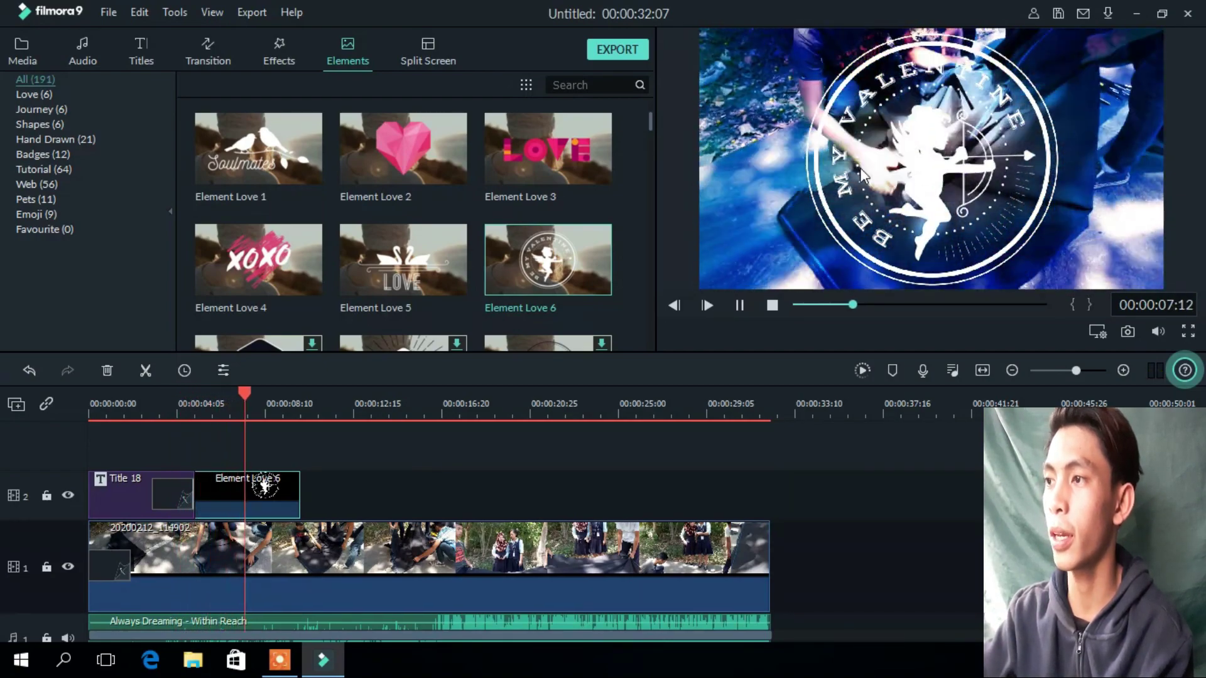
# Scale the cupid stamp down, move it to the frame's lower left, and replay from the start
pyautogui.press('space')
pyautogui.click(926, 126)
pyautogui.moveTo(802, 29); pyautogui.dragTo(949, 151)
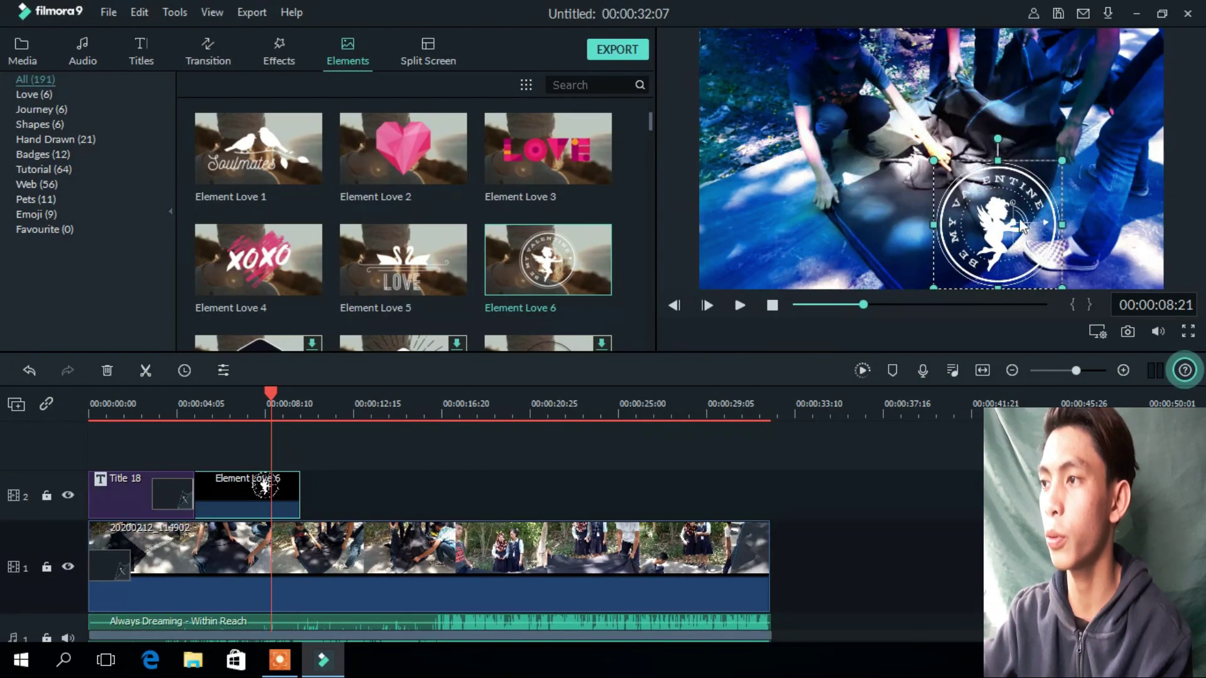
pyautogui.moveTo(1027, 232); pyautogui.dragTo(953, 158)
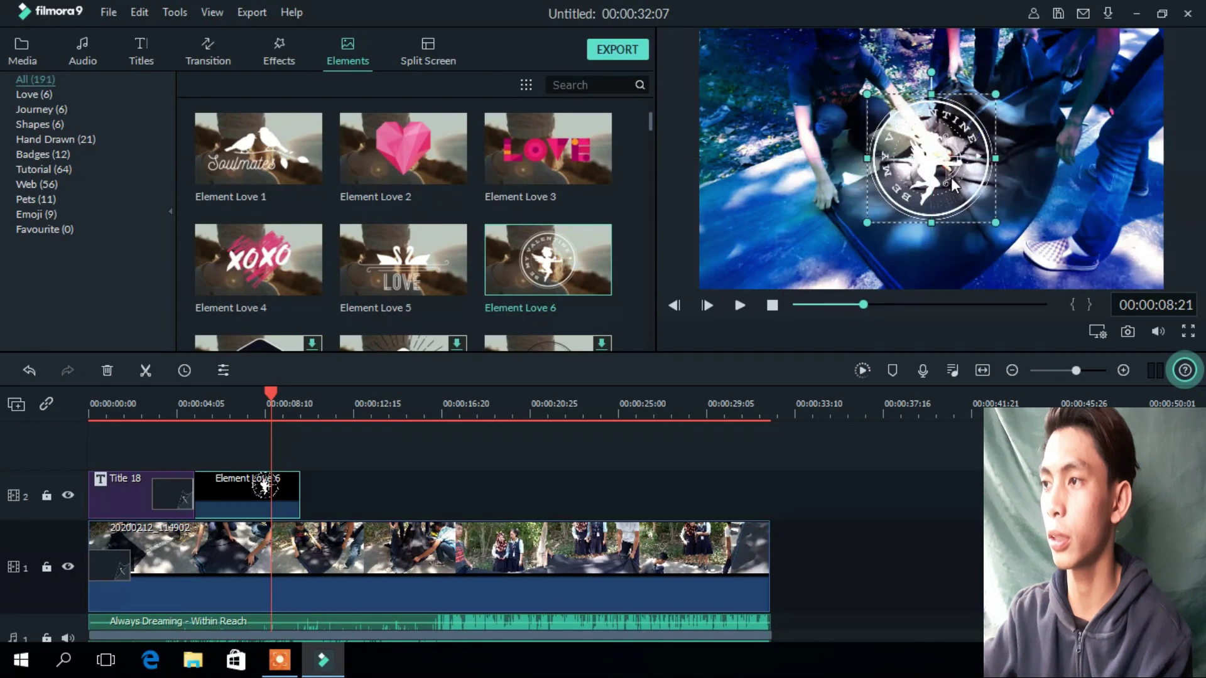
pyautogui.moveTo(867, 222); pyautogui.dragTo(894, 200)
pyautogui.moveTo(929, 163); pyautogui.dragTo(773, 224)
pyautogui.moveTo(280, 402); pyautogui.dragTo(94, 401)
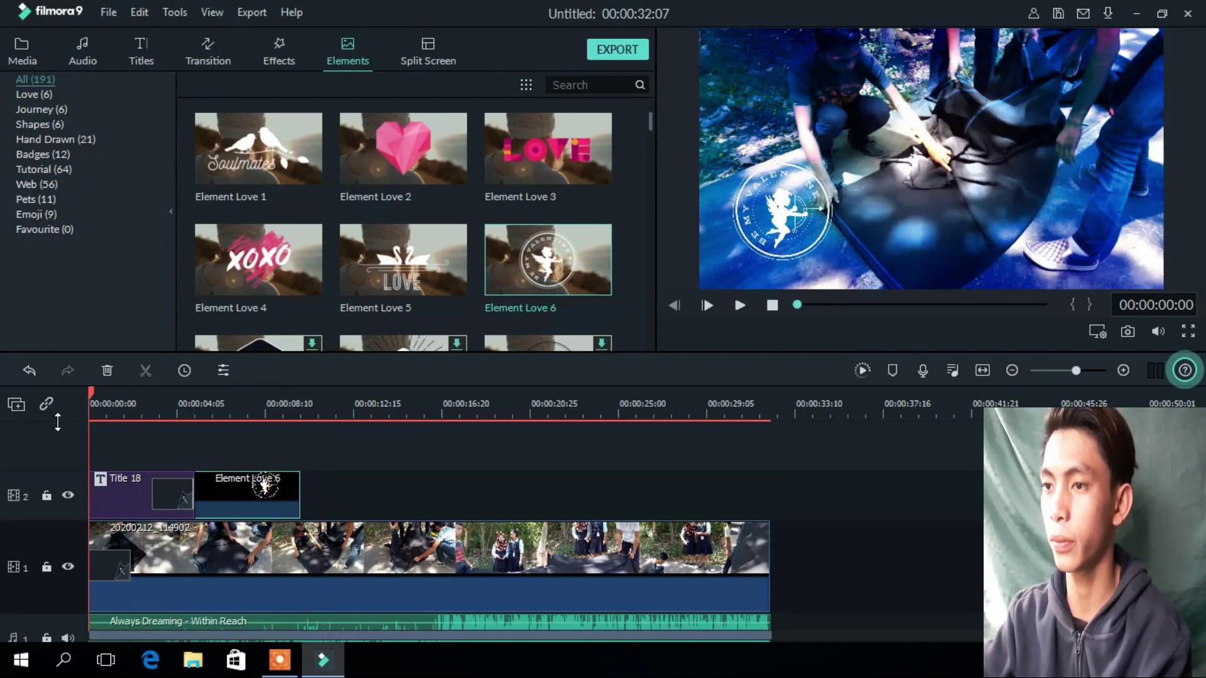
pyautogui.press('space')
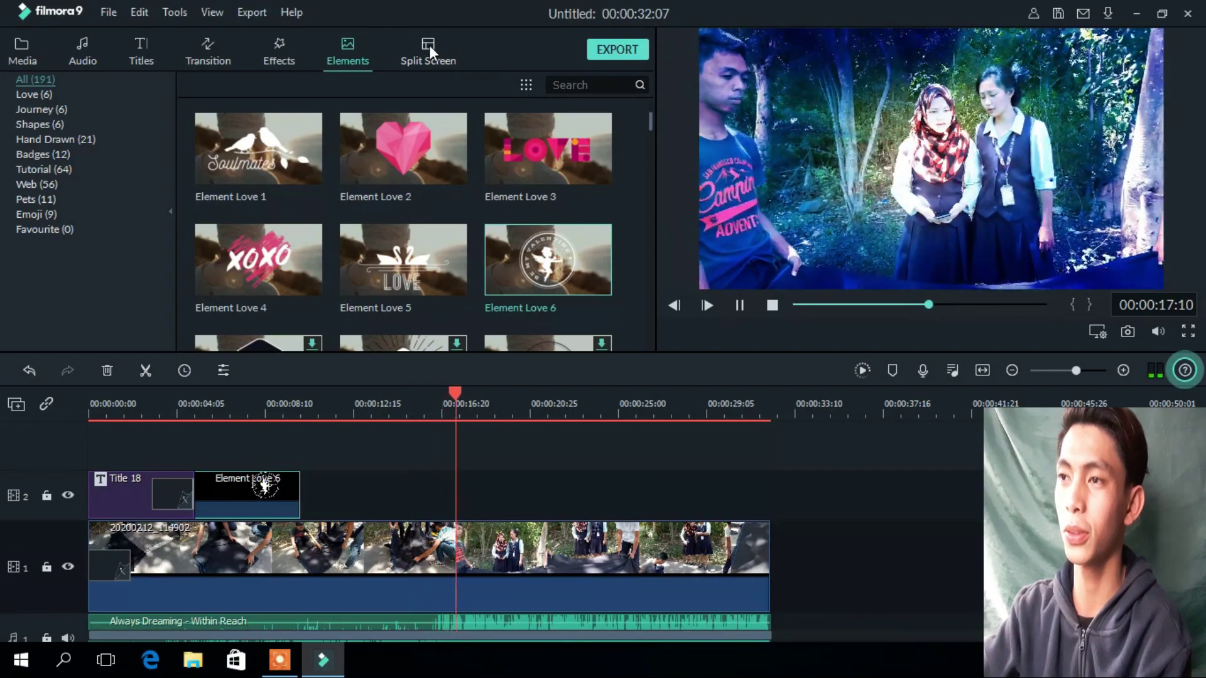
# Place the Split Screen 1 layout on track 2 after the love stamp and preview it
pyautogui.click(429, 48)
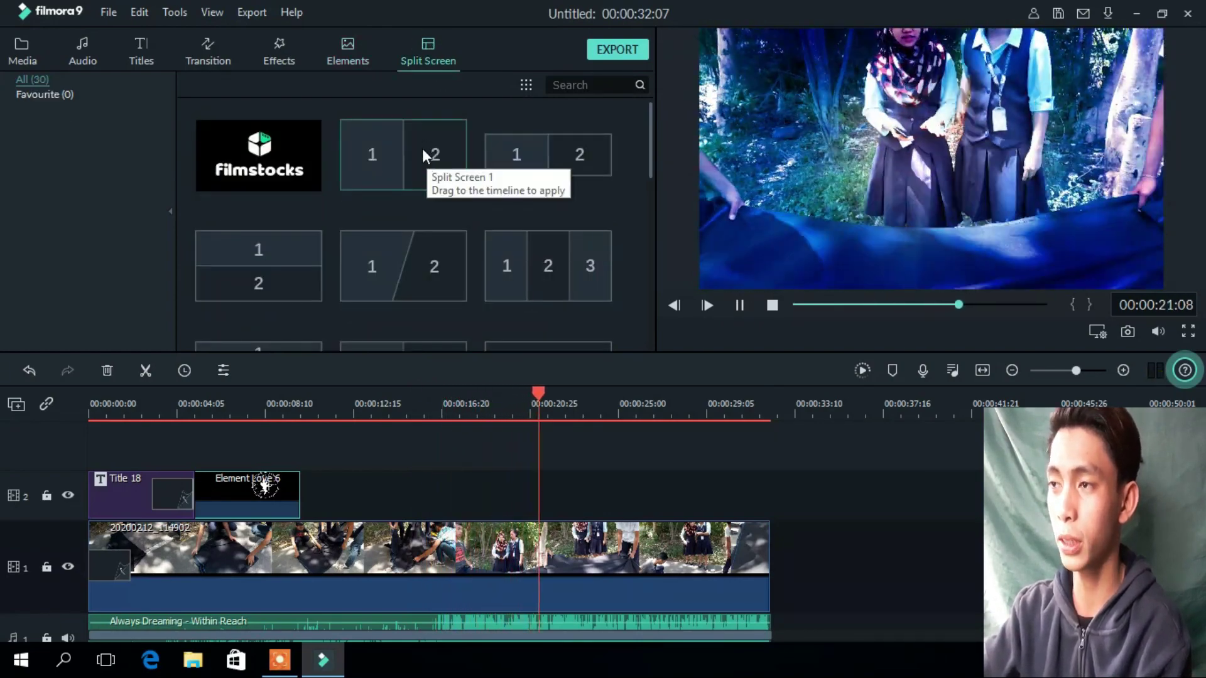
pyautogui.moveTo(422, 148); pyautogui.dragTo(371, 486)
pyautogui.moveTo(624, 394); pyautogui.dragTo(301, 427)
pyautogui.click(739, 306)
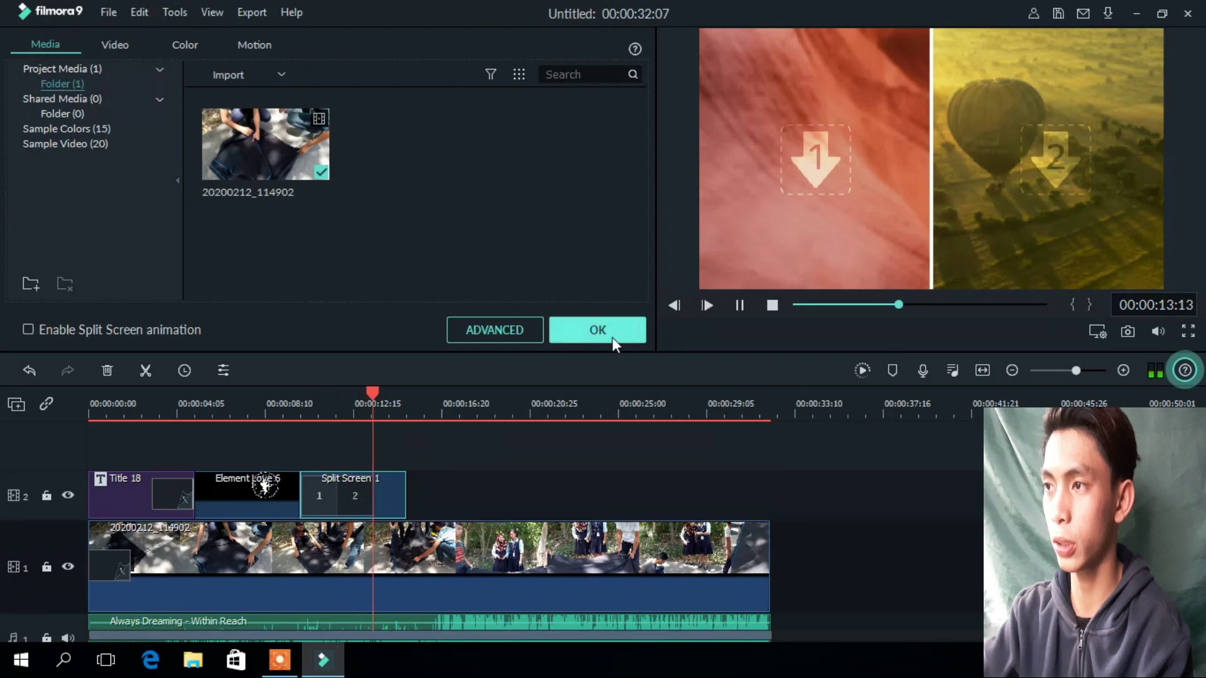
pyautogui.click(804, 178)
# Fill both split-screen zones with the clip and confirm the layout
pyautogui.moveTo(862, 222); pyautogui.dragTo(797, 228)
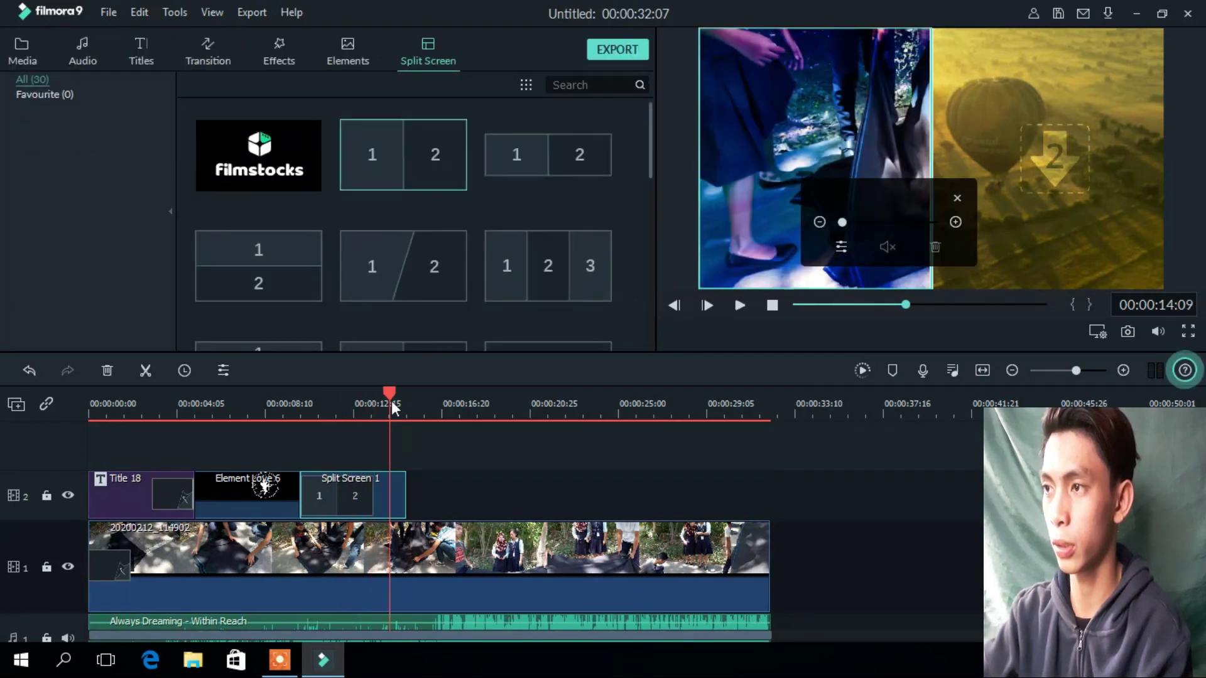
pyautogui.moveTo(393, 407); pyautogui.dragTo(319, 402)
pyautogui.click(1003, 230)
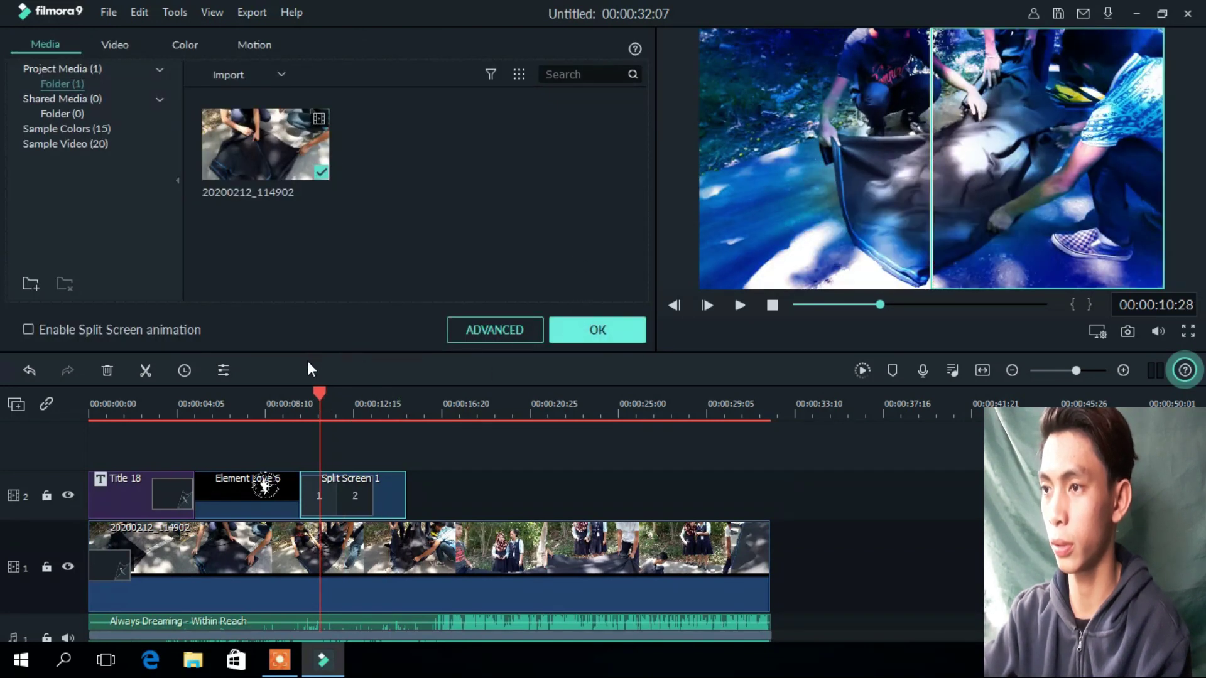
pyautogui.press('Return')
pyautogui.click(375, 481)
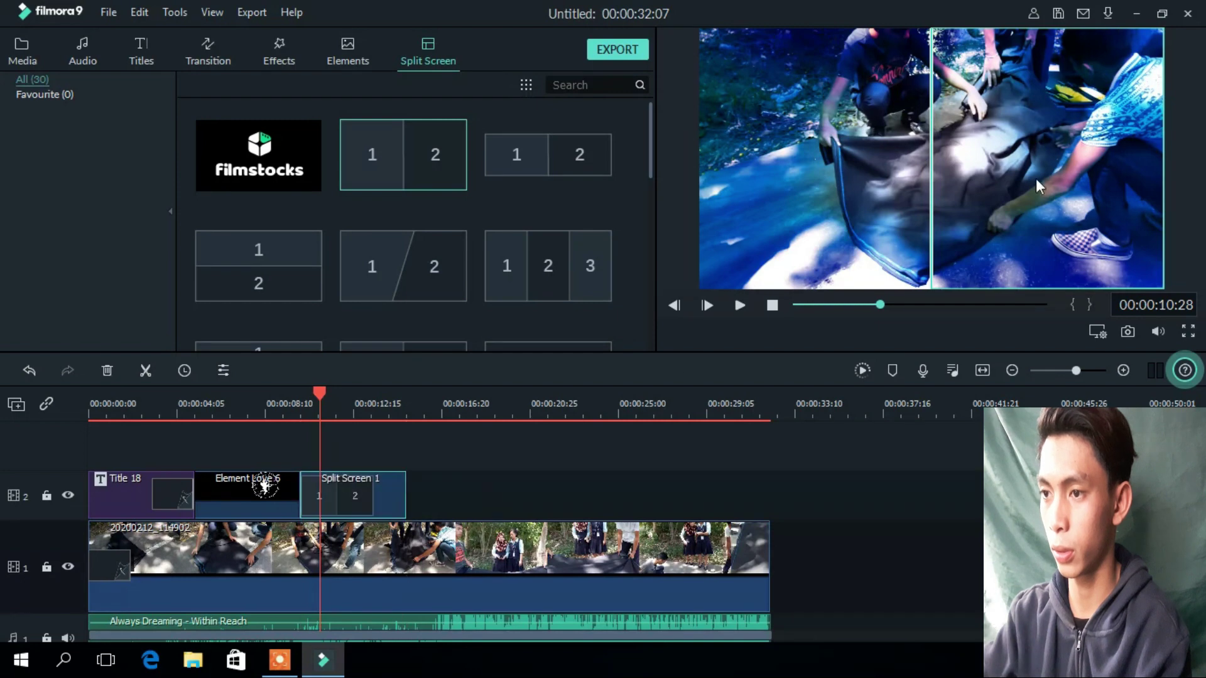
pyautogui.click(1059, 201)
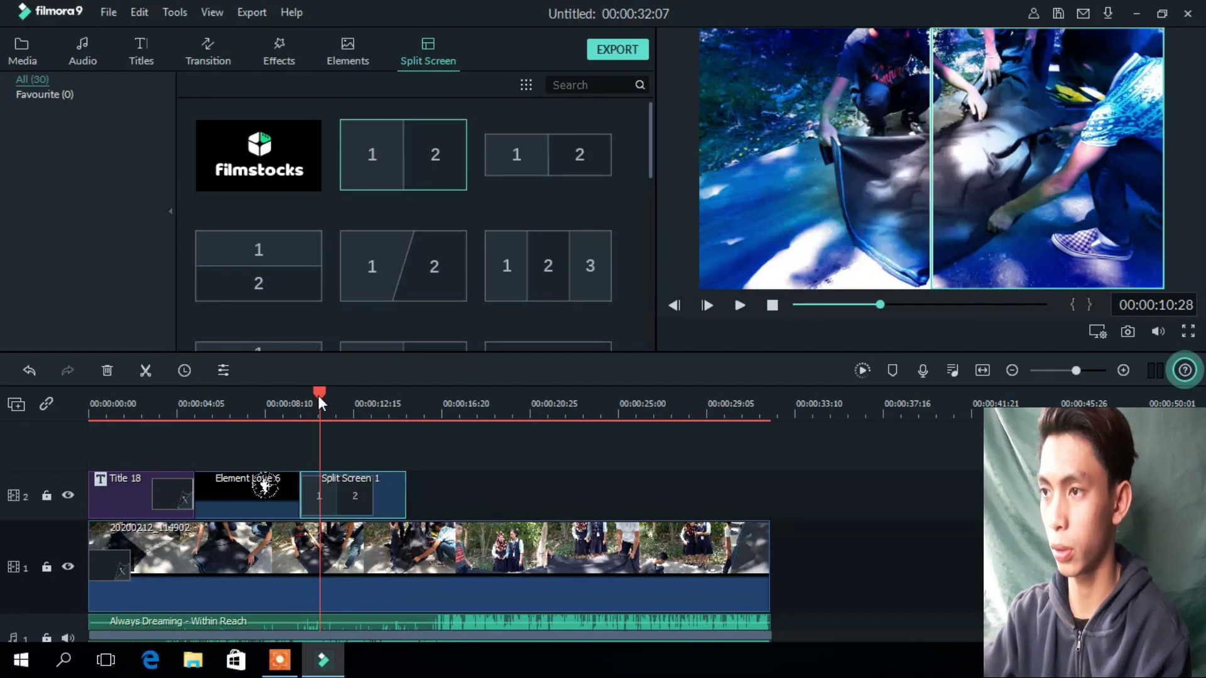
pyautogui.moveTo(319, 396); pyautogui.dragTo(91, 394)
pyautogui.press('space')
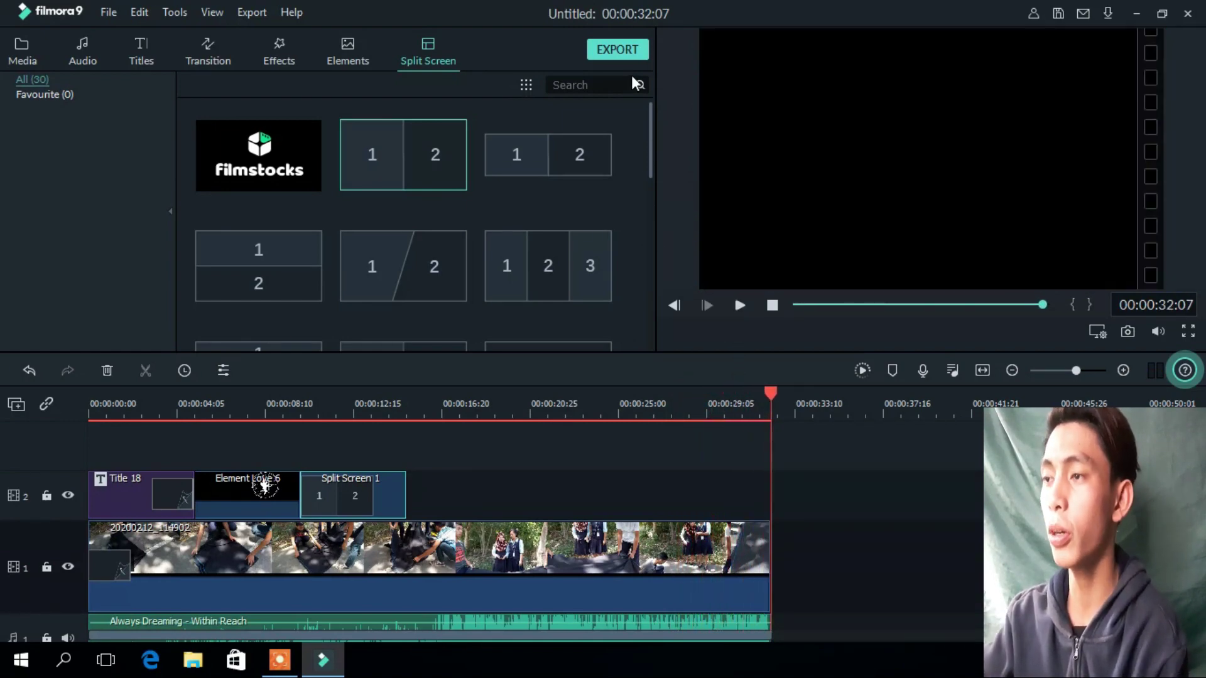
pyautogui.press('space')
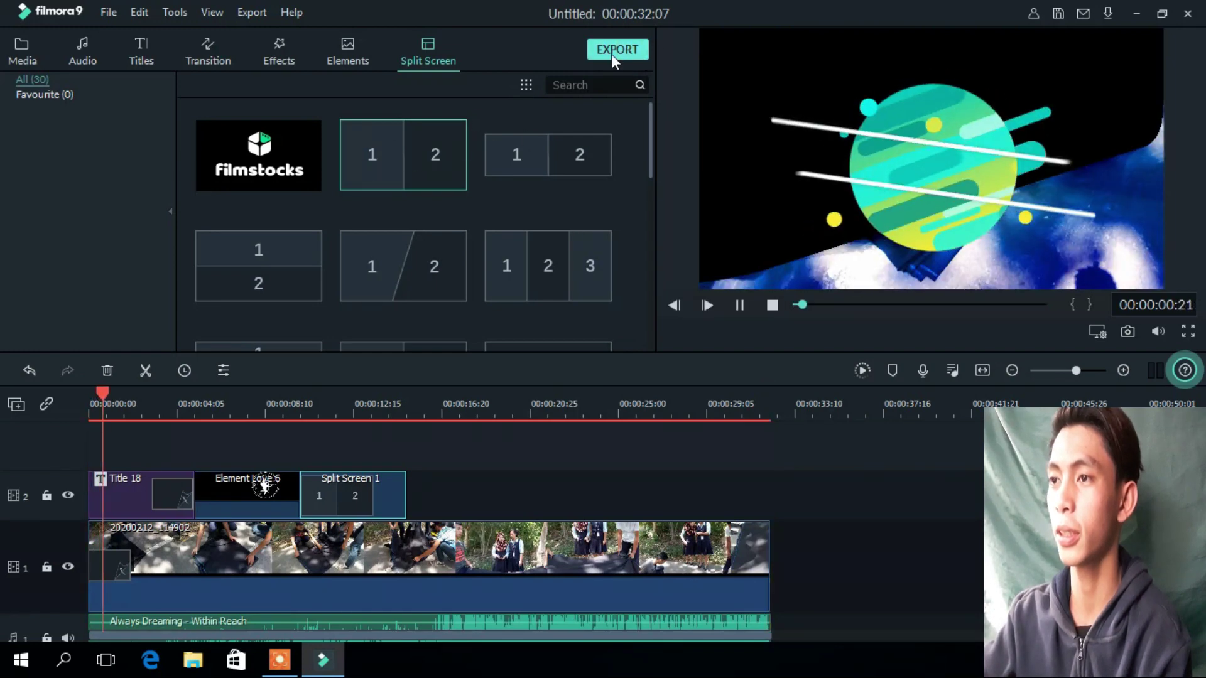
# Export to MP4 'EIEVANS TV FILMORA9' at 1920x1080, 29.97 fps, and start rendering
pyautogui.click(617, 51)
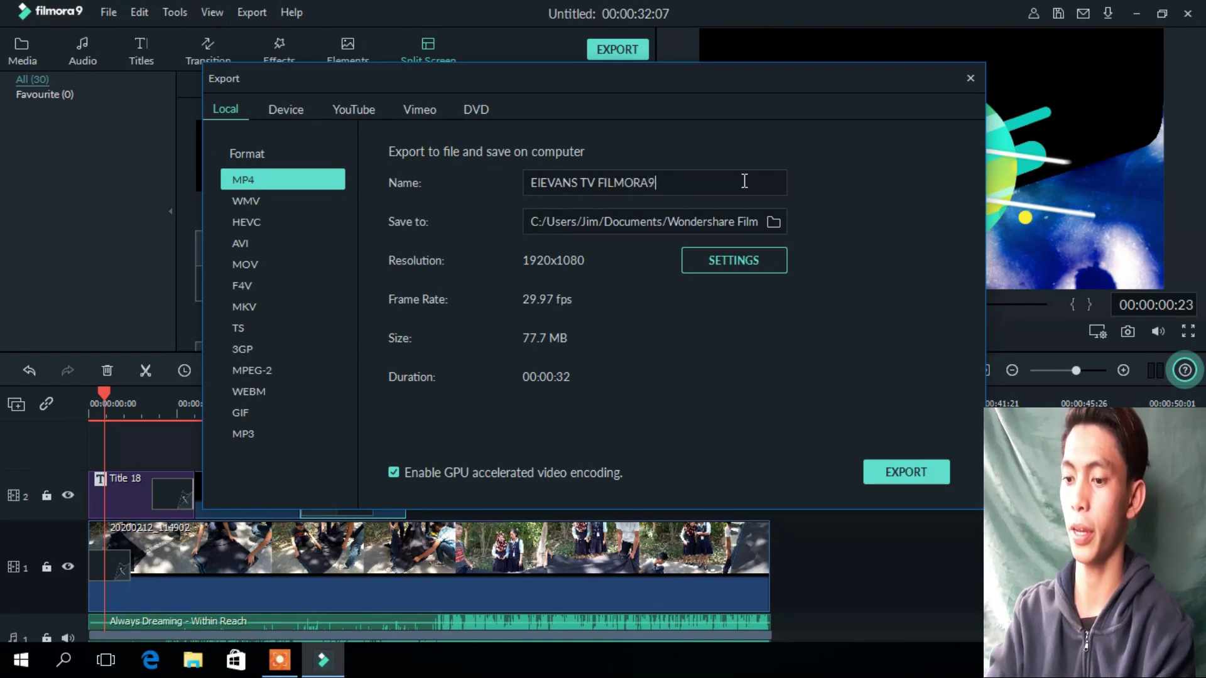
pyautogui.click(751, 265)
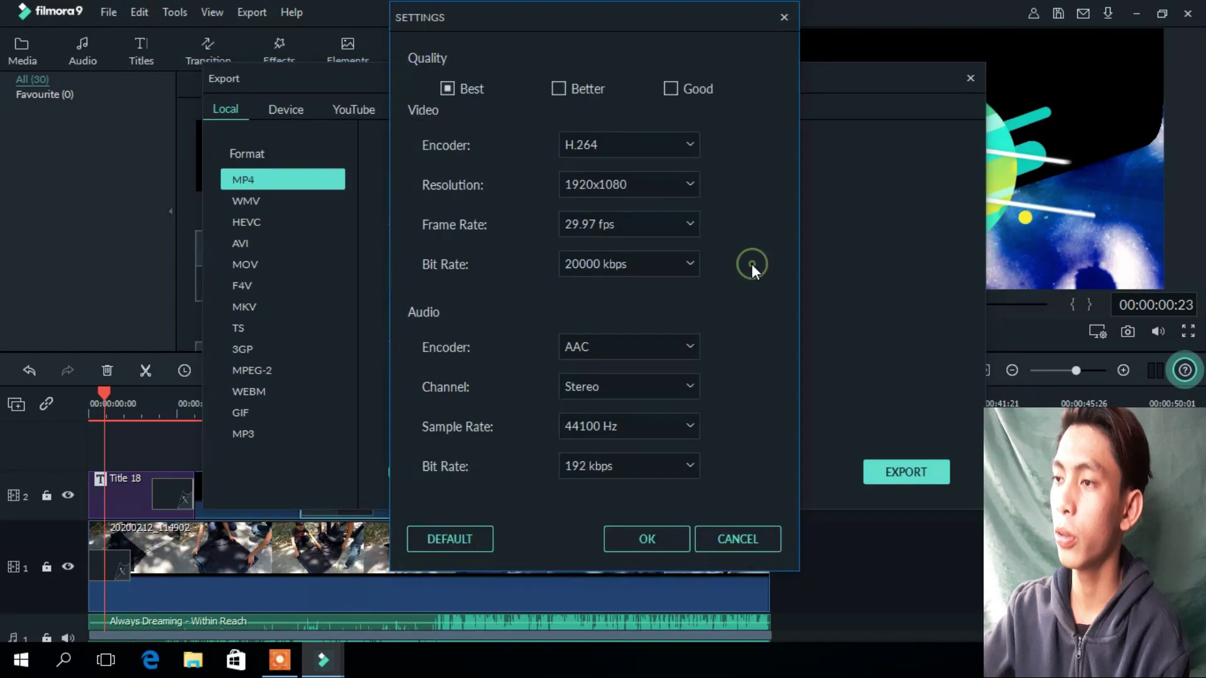
pyautogui.click(687, 181)
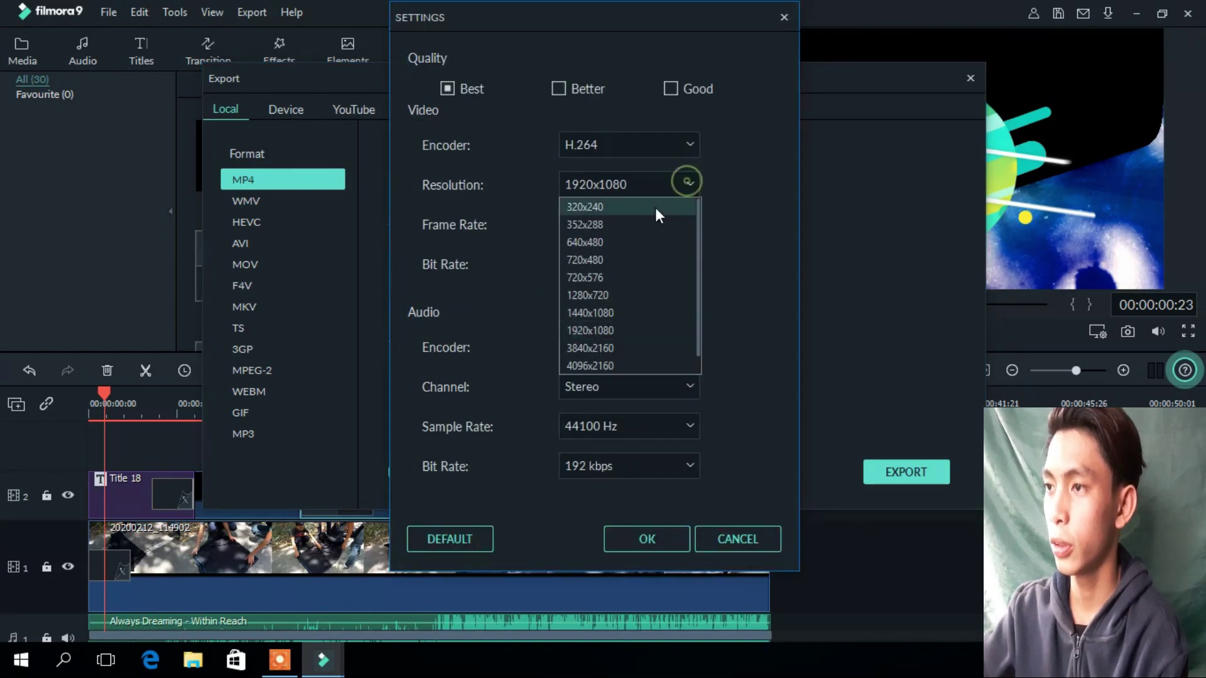
pyautogui.click(611, 329)
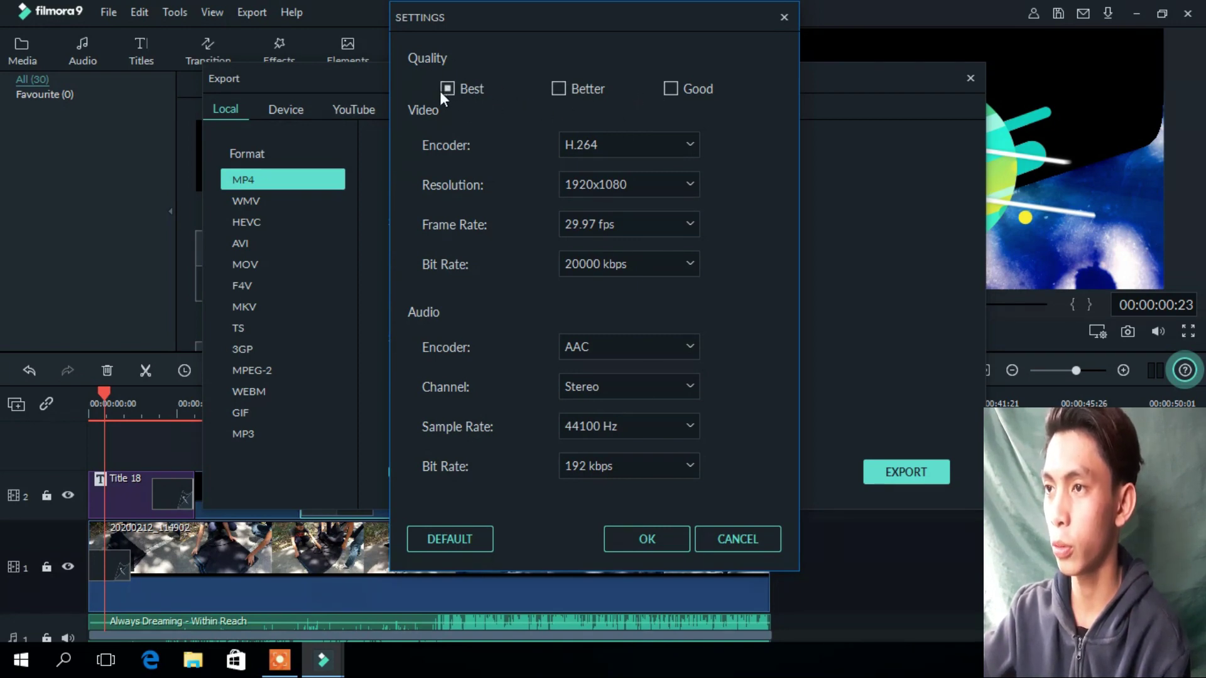
pyautogui.click(650, 535)
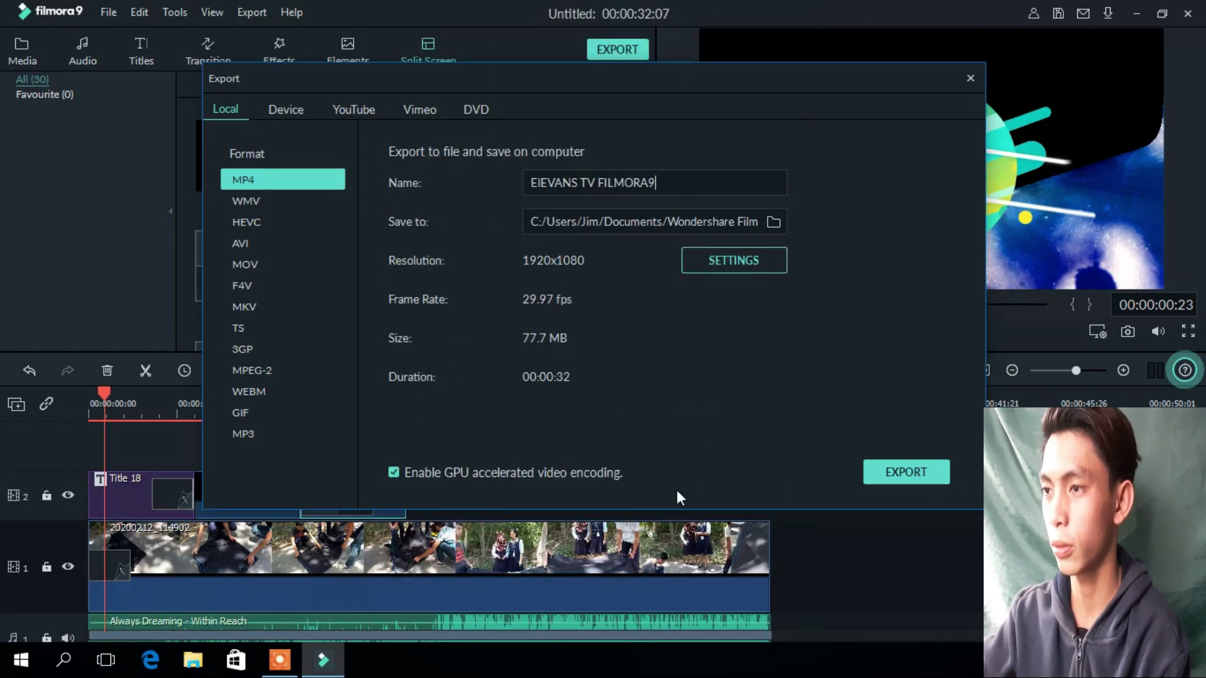
pyautogui.click(898, 472)
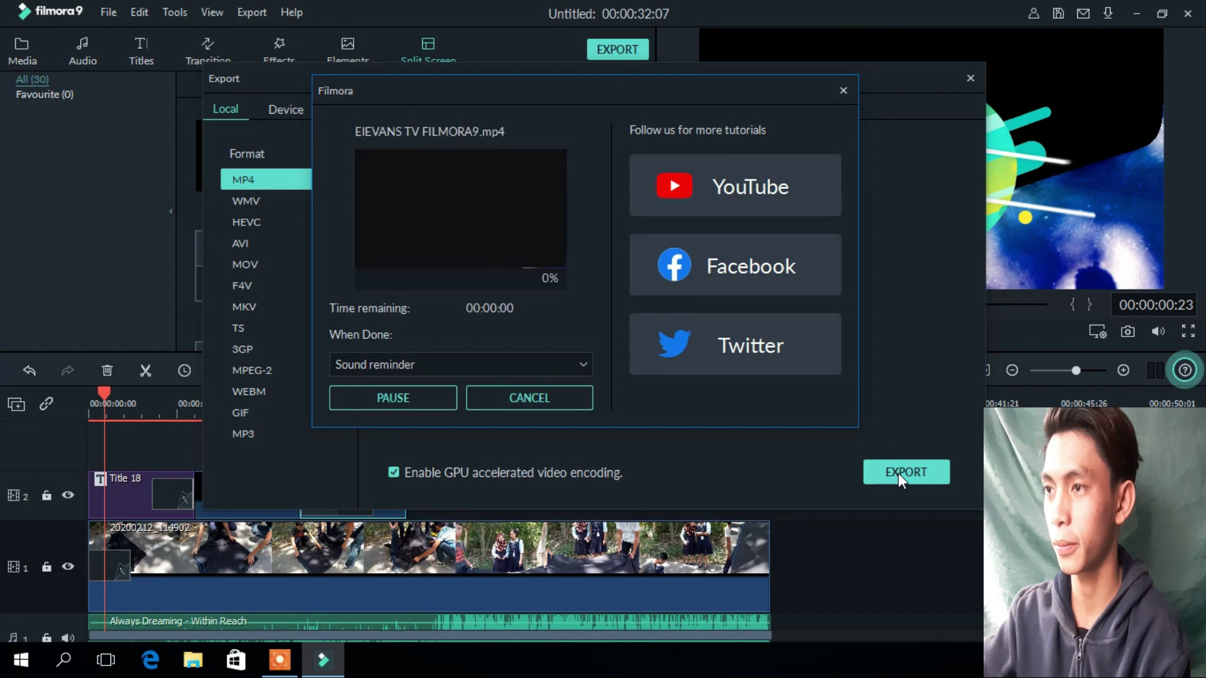